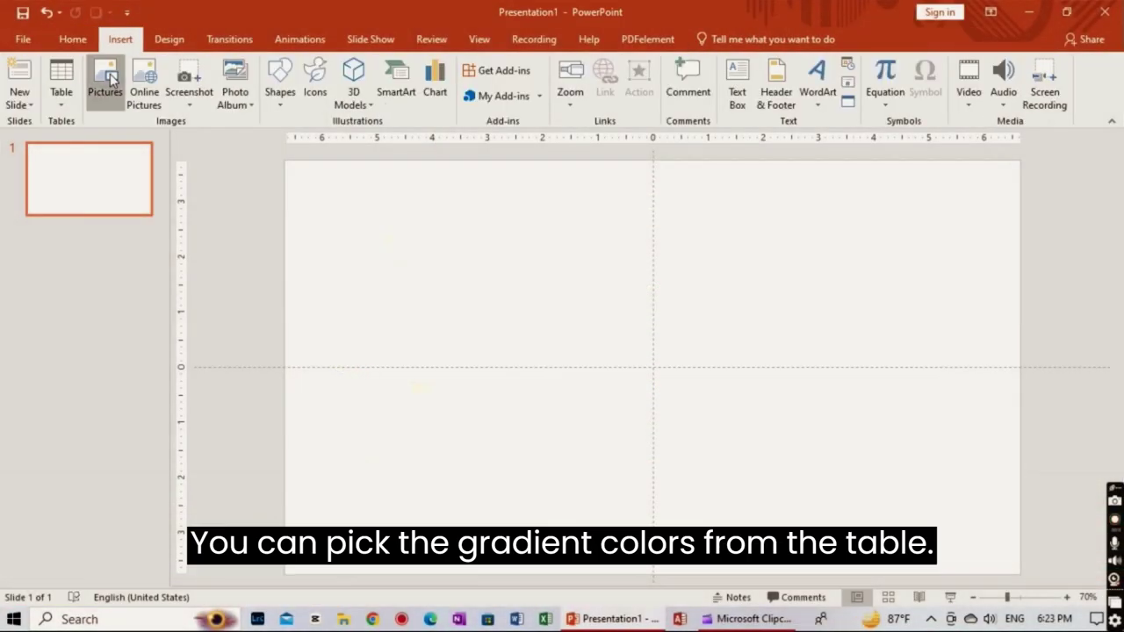
Insert the wooden table image and draw a rectangle covering the whole slide.
{"action": "left_click", "coordinate": [105, 84]}
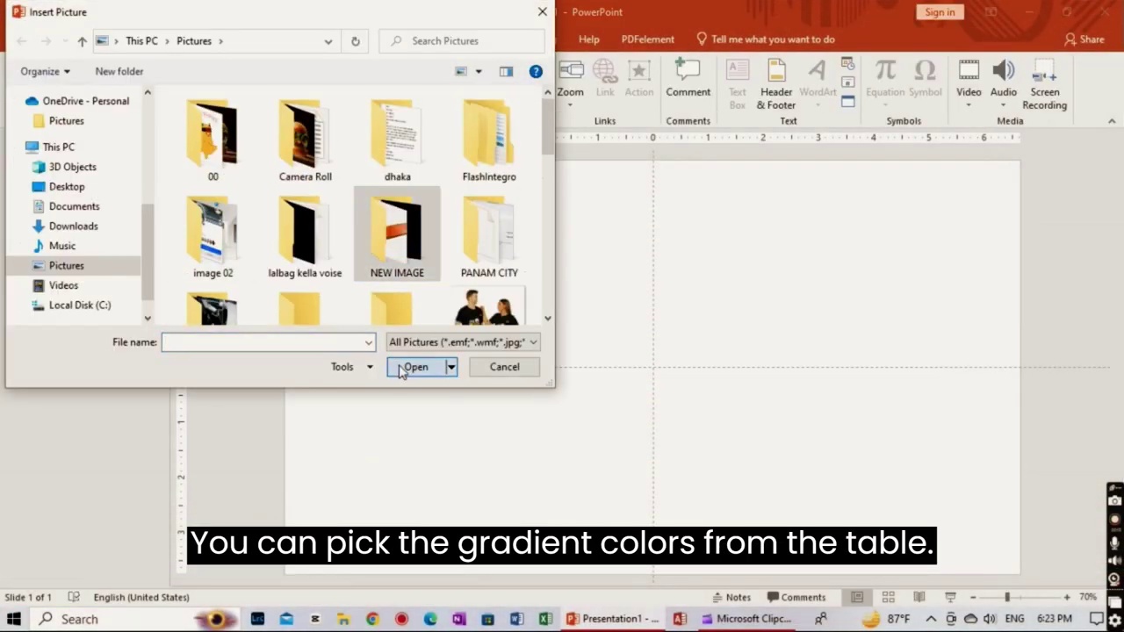
{"action": "left_click", "coordinate": [413, 361]}
{"action": "left_click", "coordinate": [120, 39]}
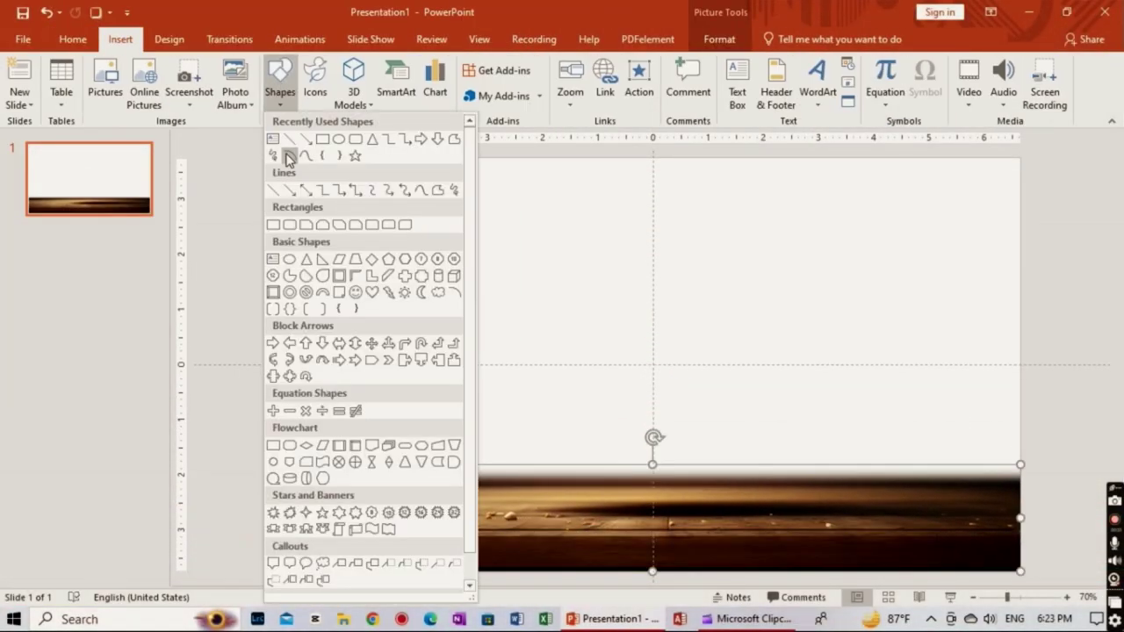
{"action": "left_click", "coordinate": [289, 150]}
{"action": "left_click_drag", "start_coordinate": [284, 159], "coordinate": [1020, 573]}
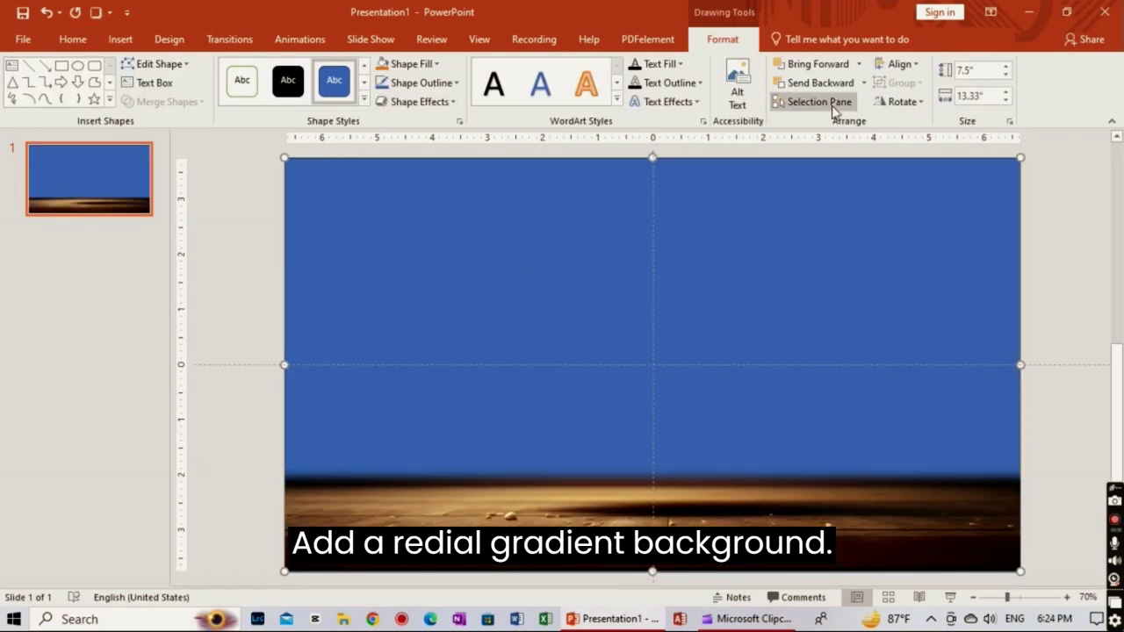
Give the rectangle a solid black fill in Format Shape.
{"action": "left_click", "coordinate": [1009, 121]}
{"action": "left_click", "coordinate": [925, 241]}
{"action": "left_click", "coordinate": [1088, 387]}
{"action": "left_click", "coordinate": [1001, 424]}
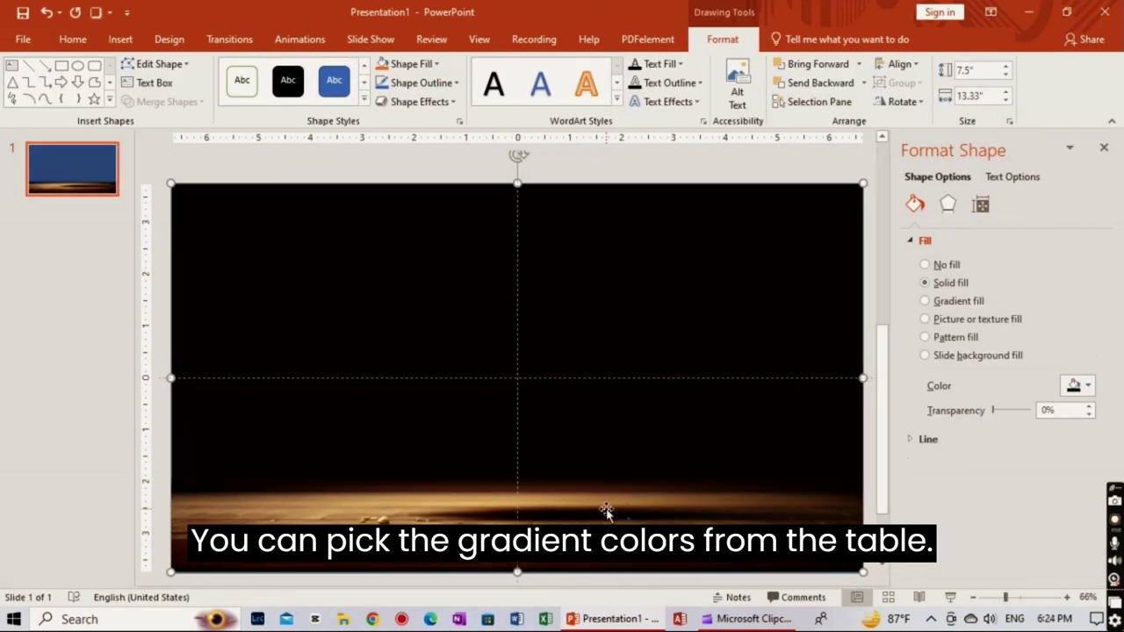
{"action": "left_click", "coordinate": [925, 264]}
{"action": "left_click", "coordinate": [924, 282]}
{"action": "left_click", "coordinate": [928, 439]}
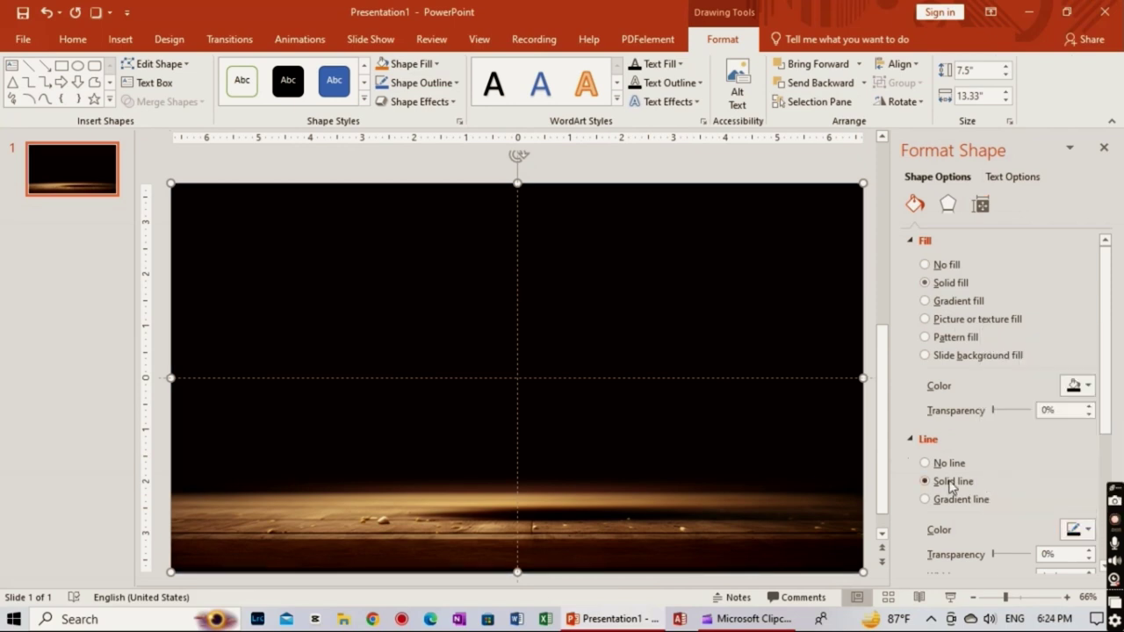
Try a radial gradient with a black first stop, then revert to solid black.
{"action": "left_click", "coordinate": [925, 300]}
{"action": "left_click", "coordinate": [1088, 410]}
{"action": "left_click", "coordinate": [1036, 441]}
{"action": "left_click", "coordinate": [1088, 531]}
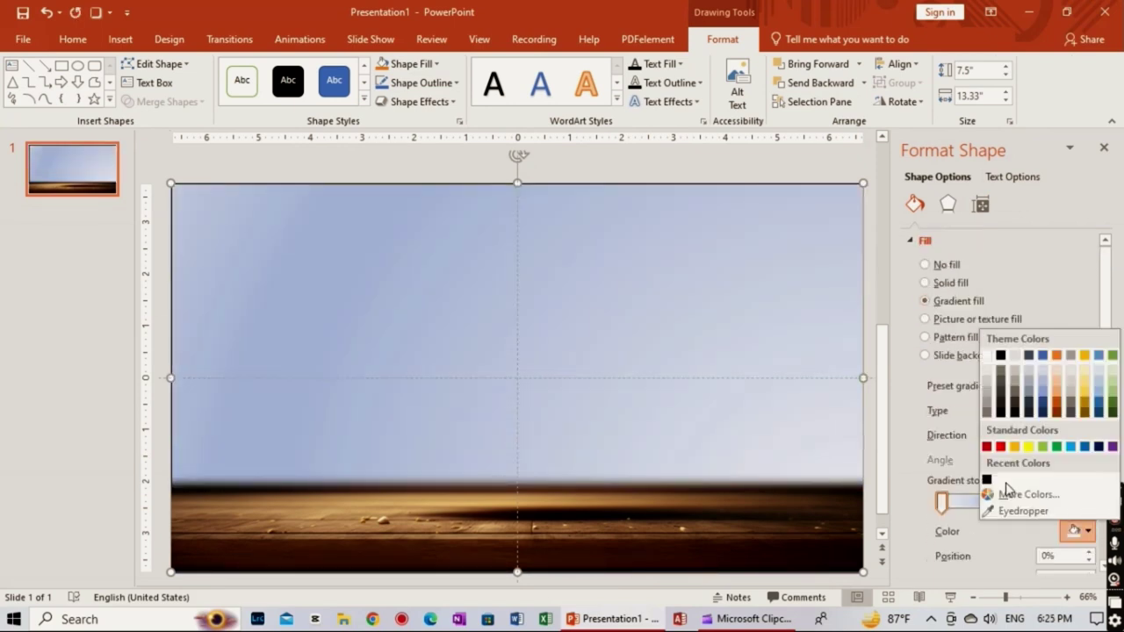
{"action": "left_click", "coordinate": [997, 478]}
{"action": "left_click", "coordinate": [411, 63]}
{"action": "left_click", "coordinate": [381, 224]}
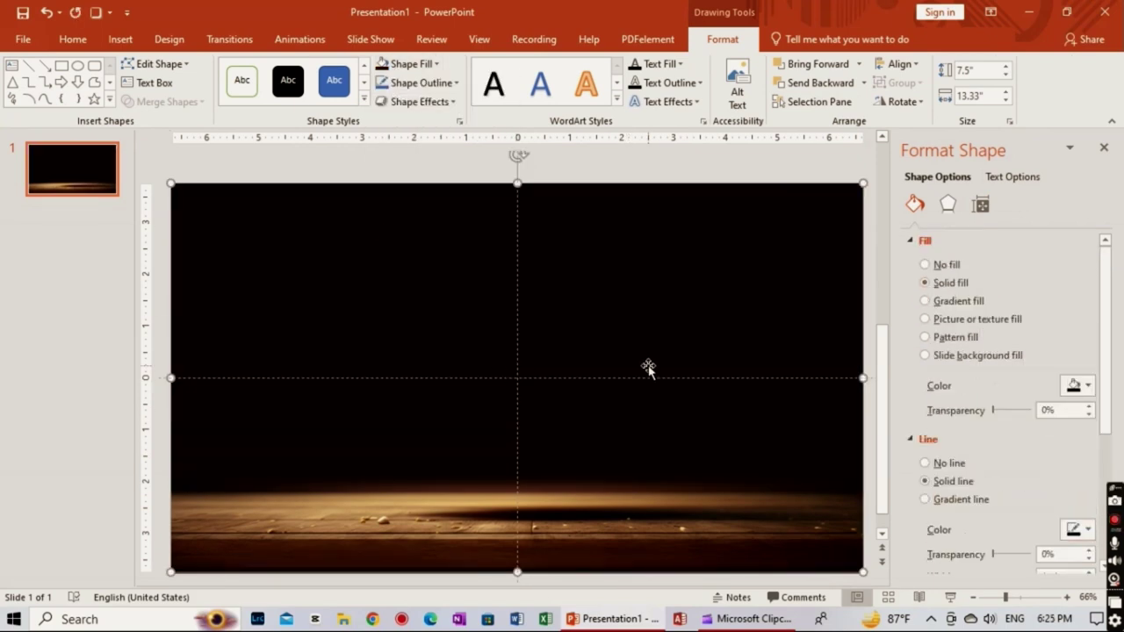
Fill the rectangle with dark brown from More Fill Colors and start inserting BURGER.png.
{"action": "scroll", "coordinate": [984, 465], "scroll_direction": "down", "scroll_amount": 2}
{"action": "left_click", "coordinate": [411, 63]}
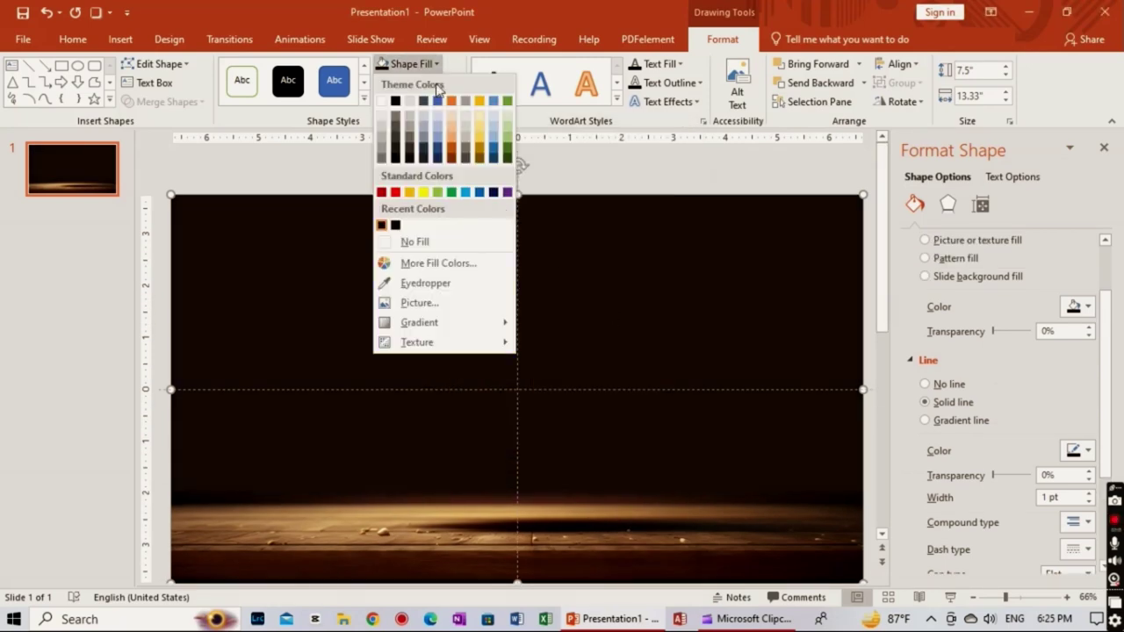
{"action": "left_click", "coordinate": [439, 261]}
{"action": "left_click", "coordinate": [657, 164]}
{"action": "left_click", "coordinate": [121, 39]}
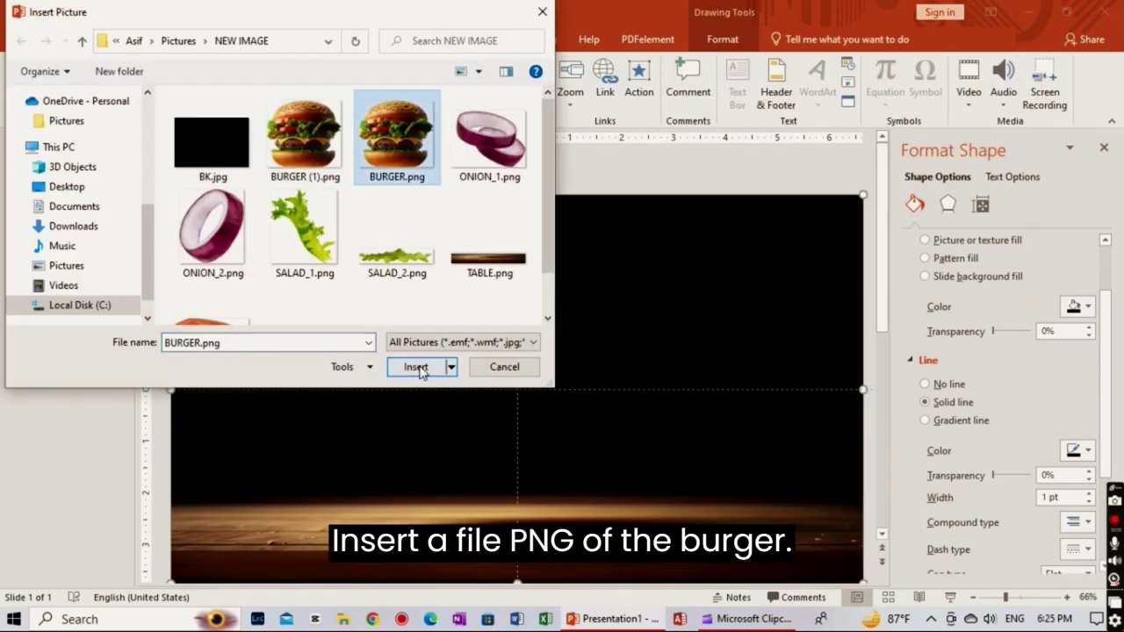
Insert BURGER.png, shrink it onto the table, and duplicate the first slide.
{"action": "left_click", "coordinate": [414, 366]}
{"action": "left_click_drag", "start_coordinate": [681, 512], "coordinate": [603, 459]}
{"action": "right_click", "coordinate": [70, 175]}
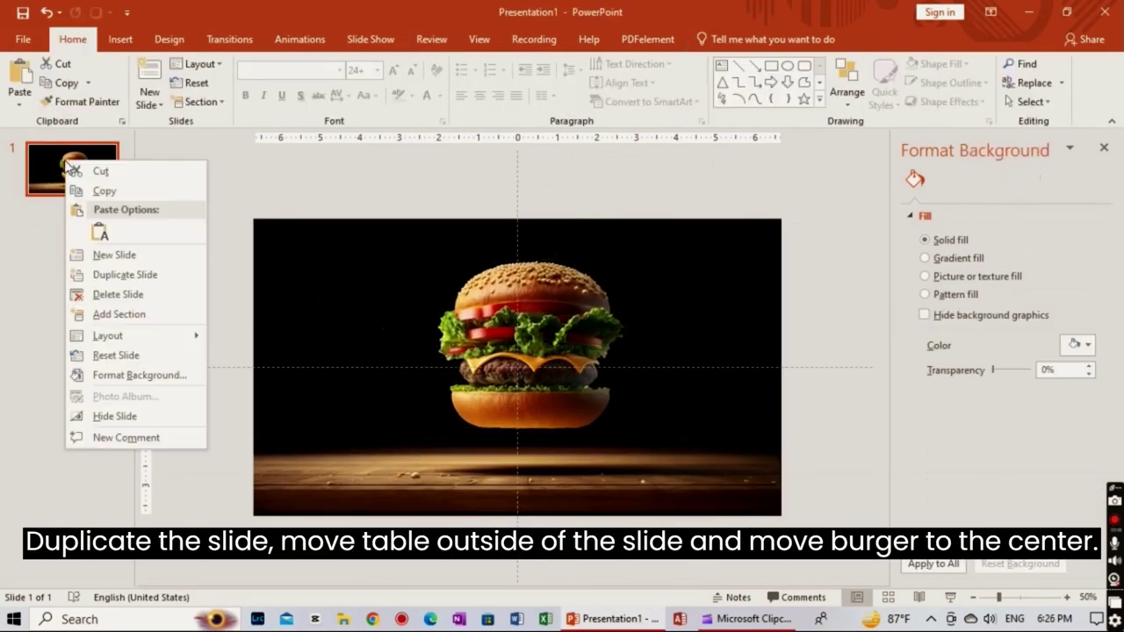
{"action": "left_click", "coordinate": [108, 276]}
Delete the extra duplicate slide and select the burger picture.
{"action": "left_click", "coordinate": [268, 296]}
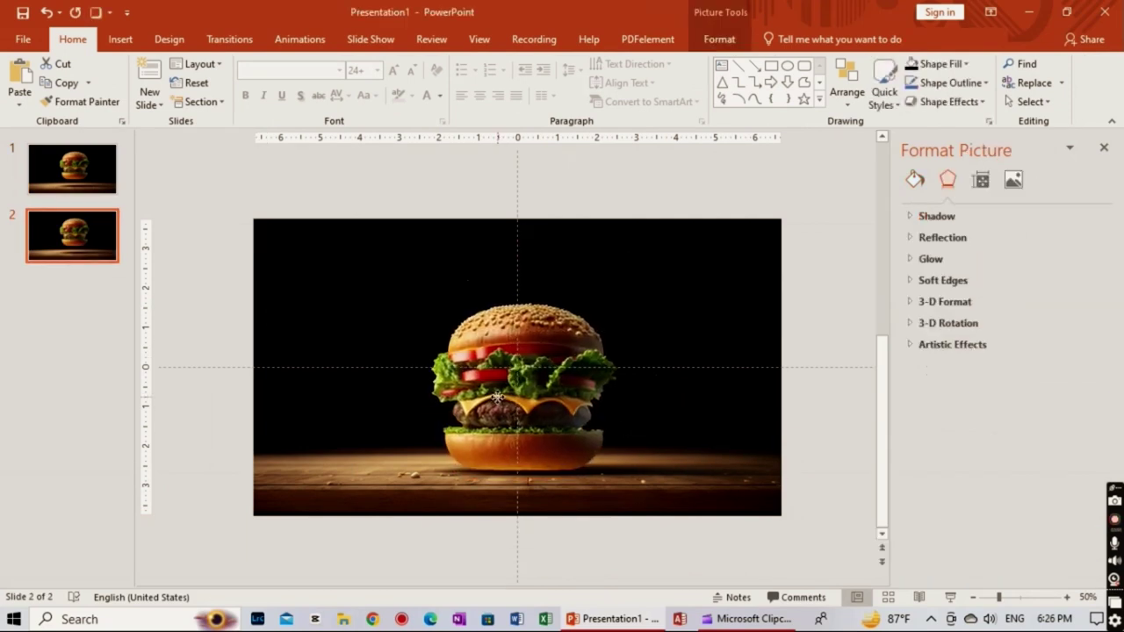
{"action": "left_click", "coordinate": [72, 235]}
{"action": "key", "text": "Delete"}
{"action": "left_click", "coordinate": [518, 395]}
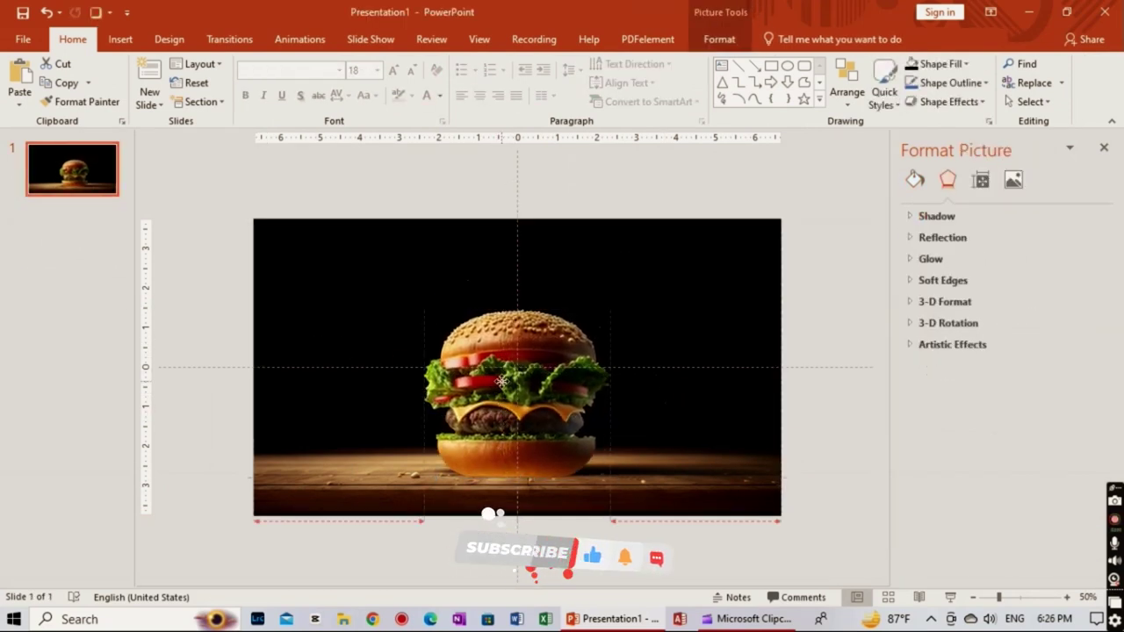
{"action": "left_click", "coordinate": [847, 92]}
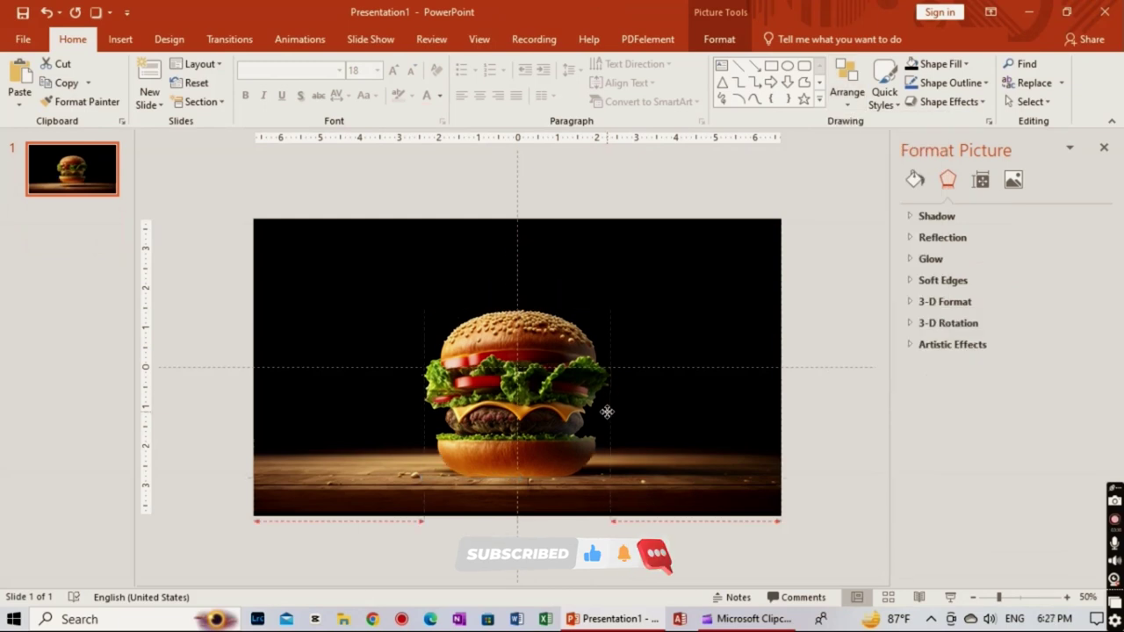
Centre the burger vertically on slide 2 with Align Middle.
{"action": "left_click", "coordinate": [514, 386]}
{"action": "left_click", "coordinate": [847, 92]}
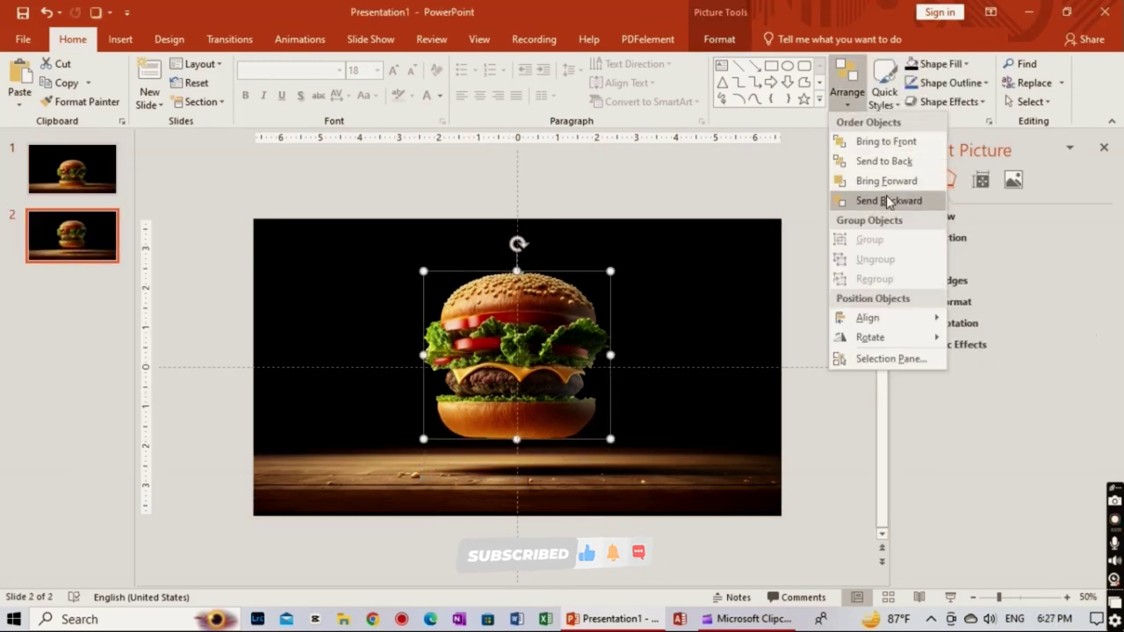
{"action": "mouse_move", "coordinate": [879, 318]}
{"action": "left_click", "coordinate": [1010, 400]}
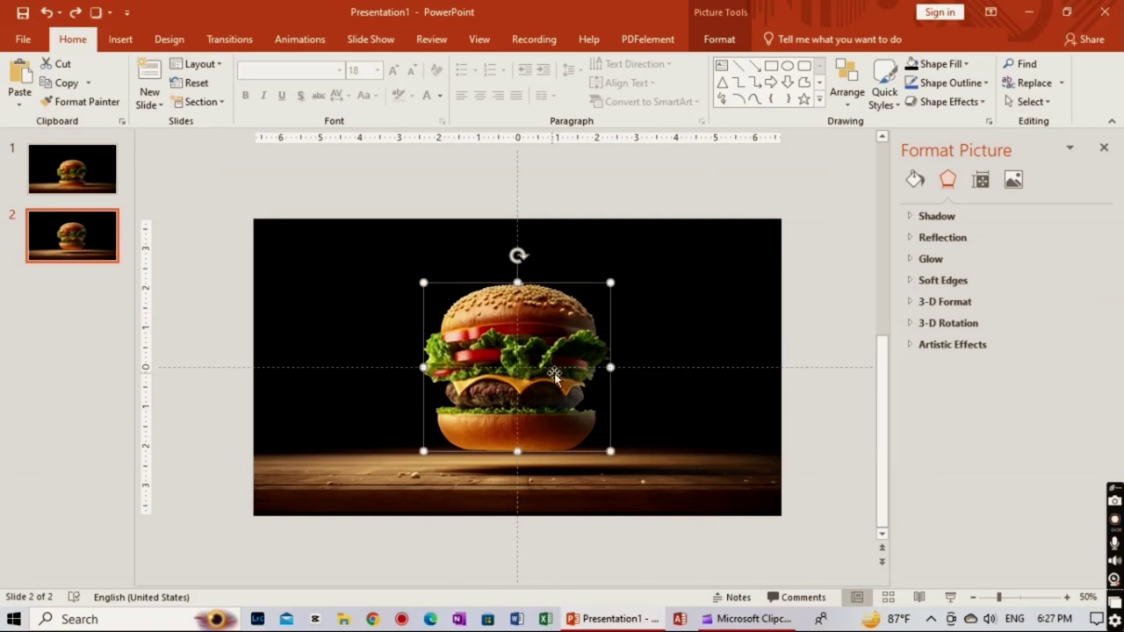
Drag the table picture down below the slide edge.
{"action": "left_click_drag", "start_coordinate": [640, 489], "coordinate": [623, 562]}
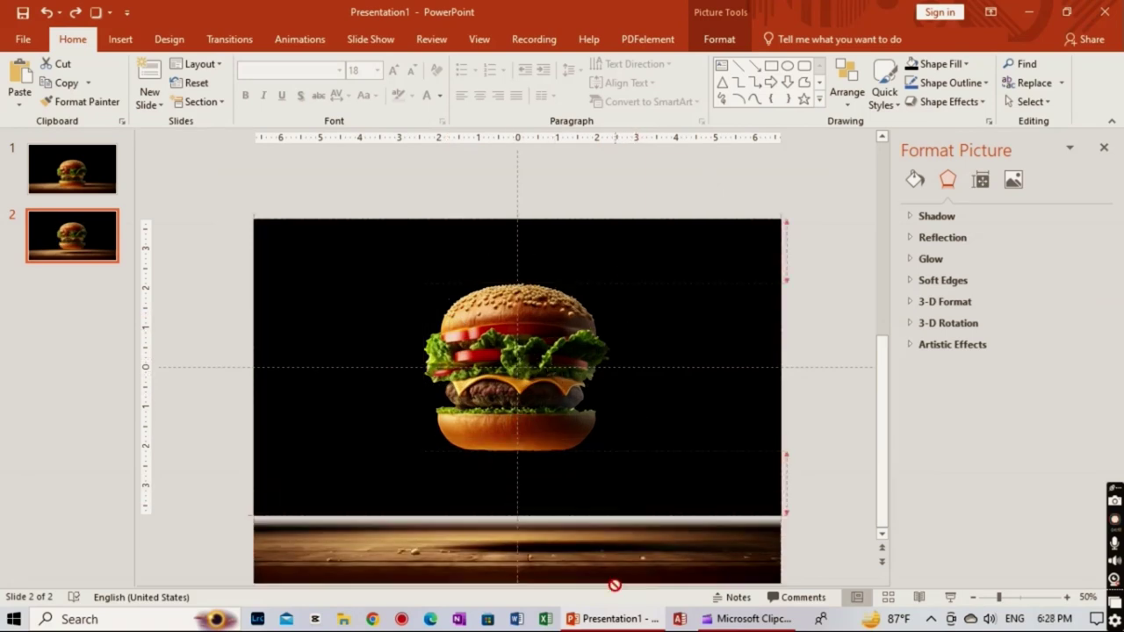
{"action": "left_click", "coordinate": [764, 428]}
{"action": "left_click", "coordinate": [562, 387]}
{"action": "left_click", "coordinate": [644, 401]}
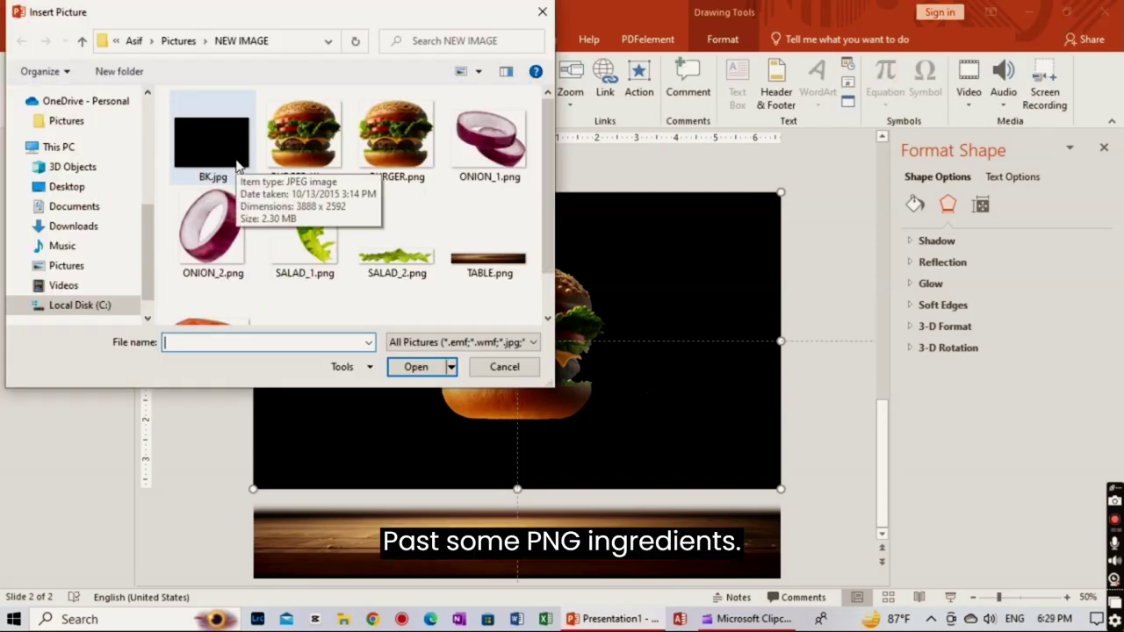
Insert ONION_1.png and place two onion rings around the burger, tilting the lower-left one.
{"action": "double_click", "coordinate": [489, 138]}
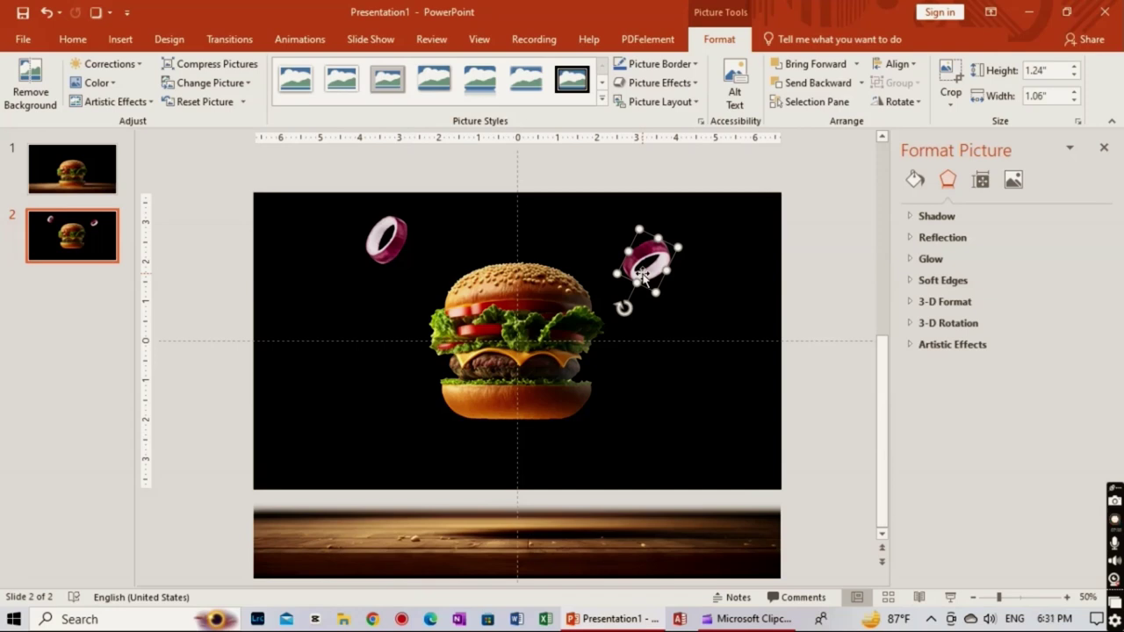
{"action": "left_click_drag", "start_coordinate": [644, 274], "coordinate": [673, 260]}
{"action": "left_click", "coordinate": [695, 289]}
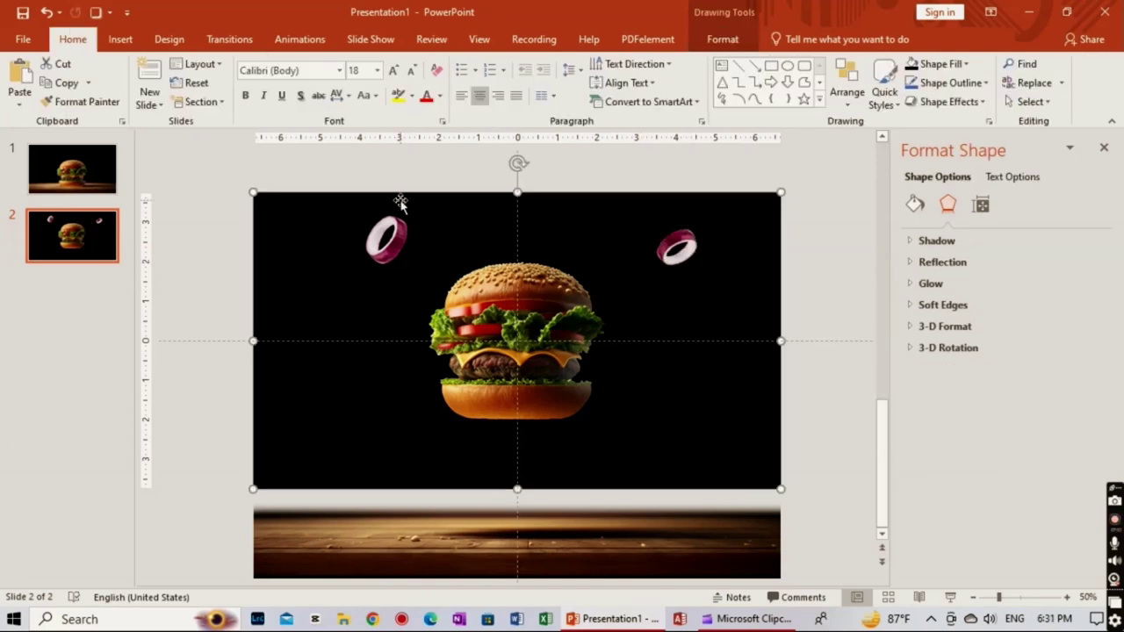
{"action": "left_click_drag", "start_coordinate": [386, 239], "coordinate": [334, 432]}
{"action": "left_click_drag", "start_coordinate": [334, 384], "coordinate": [371, 446]}
Insert SALAD_1.png, shrink the lettuce leaf, and place it top right.
{"action": "left_click", "coordinate": [121, 38]}
{"action": "left_click", "coordinate": [98, 84]}
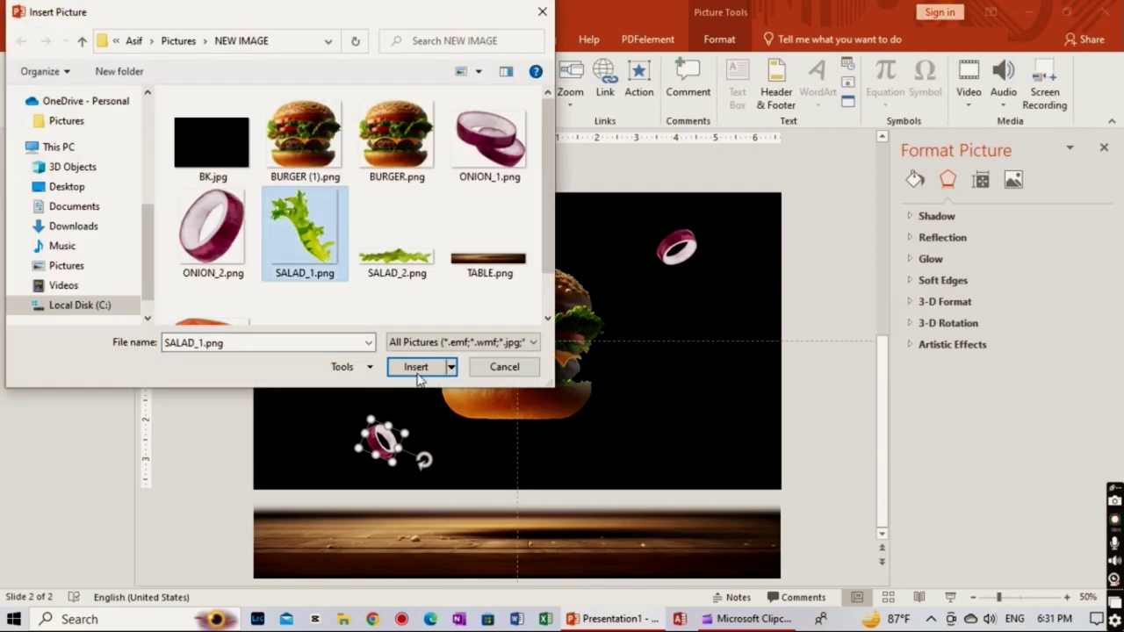
{"action": "left_click", "coordinate": [410, 366]}
{"action": "left_click_drag", "start_coordinate": [458, 274], "coordinate": [751, 263]}
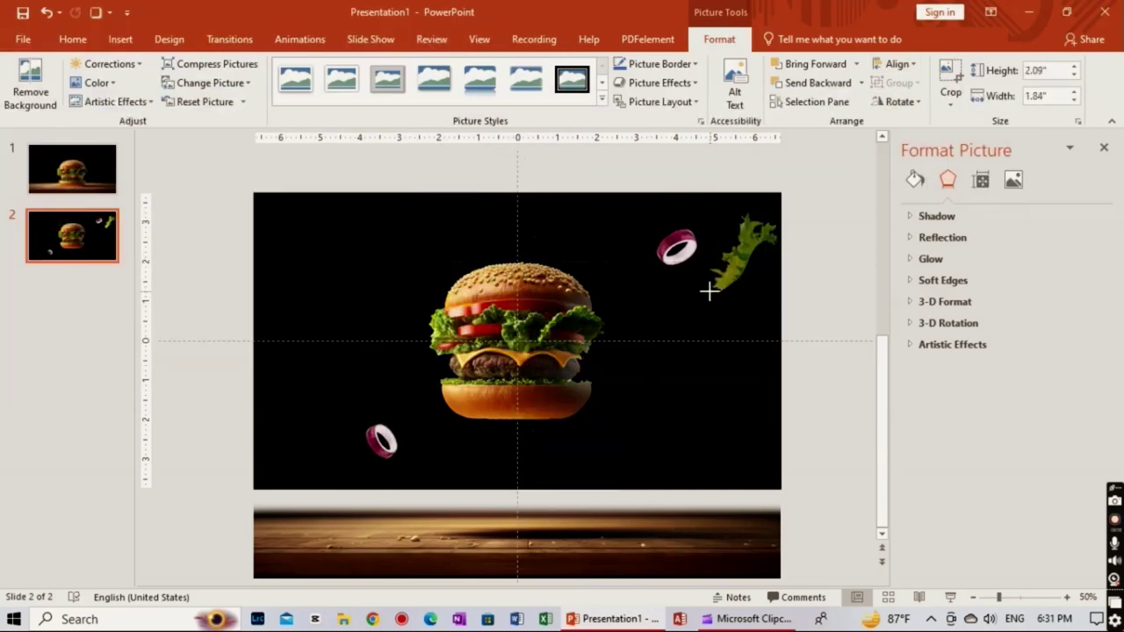
Insert SALAD_2.png and place the wide lettuce below the burger's left side.
{"action": "left_click", "coordinate": [120, 39]}
{"action": "left_click", "coordinate": [98, 83]}
{"action": "left_click", "coordinate": [396, 181]}
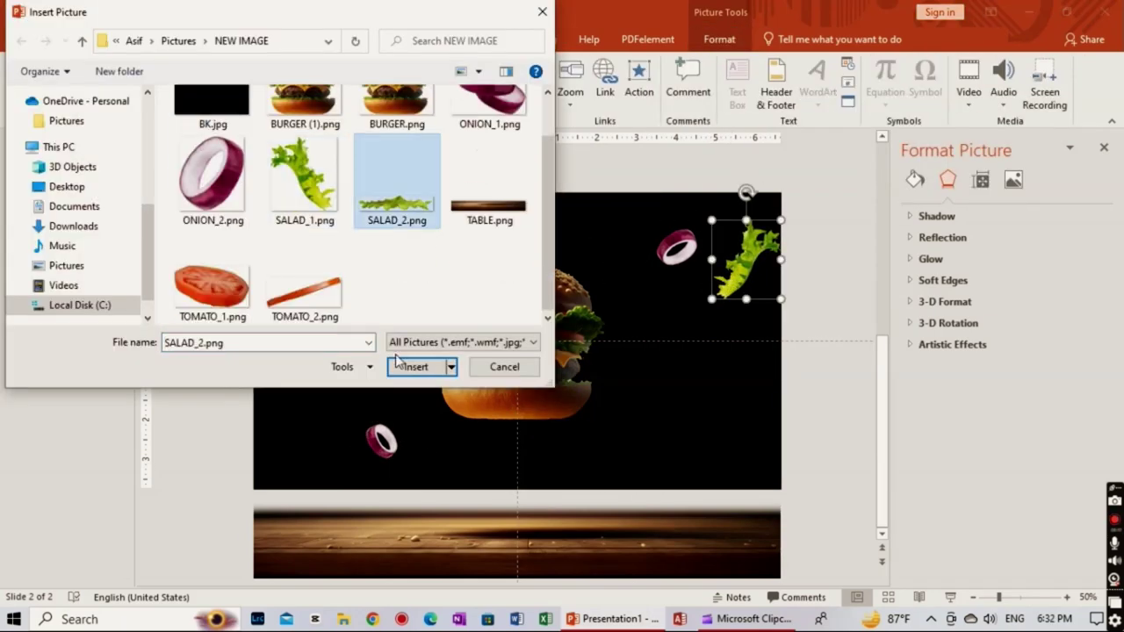
{"action": "left_click", "coordinate": [409, 366]}
{"action": "mouse_move", "coordinate": [338, 292]}
{"action": "left_mouse_down"}
{"action": "mouse_move", "coordinate": [332, 400]}
{"action": "mouse_move", "coordinate": [289, 399]}
{"action": "left_mouse_up"}
{"action": "left_click", "coordinate": [352, 406]}
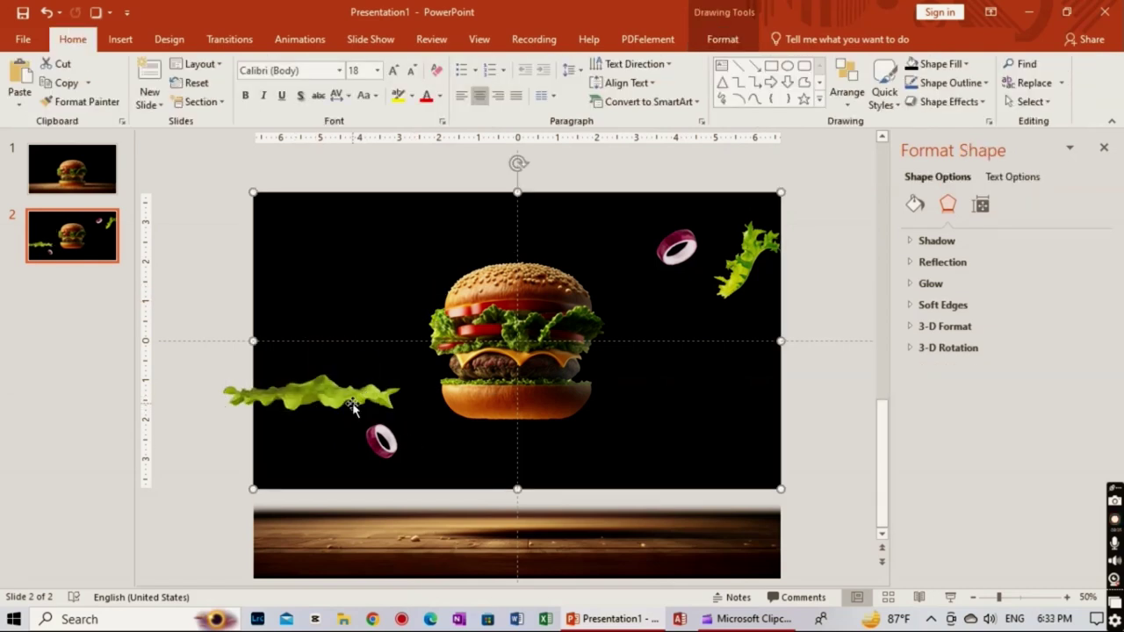
Add a tomato slice top left and a smaller copy at the lower right.
{"action": "left_click", "coordinate": [120, 39]}
{"action": "left_click", "coordinate": [107, 77]}
{"action": "mouse_move", "coordinate": [339, 237]}
{"action": "left_mouse_down"}
{"action": "mouse_move", "coordinate": [327, 279]}
{"action": "mouse_move", "coordinate": [341, 278]}
{"action": "left_mouse_up"}
{"action": "key", "text": "ctrl+c"}
{"action": "key", "text": "ctrl+v"}
{"action": "left_click_drag", "start_coordinate": [413, 326], "coordinate": [664, 421]}
{"action": "left_click_drag", "start_coordinate": [621, 455], "coordinate": [667, 448]}
Duplicate the lettuce leaf, shrink the copy, and set it beside the burger.
{"action": "left_click", "coordinate": [312, 392]}
{"action": "key", "text": "ctrl+c"}
{"action": "key", "text": "ctrl+v"}
{"action": "left_click_drag", "start_coordinate": [311, 392], "coordinate": [670, 348]}
{"action": "left_click_drag", "start_coordinate": [766, 388], "coordinate": [661, 374]}
{"action": "left_click_drag", "start_coordinate": [617, 341], "coordinate": [639, 360]}
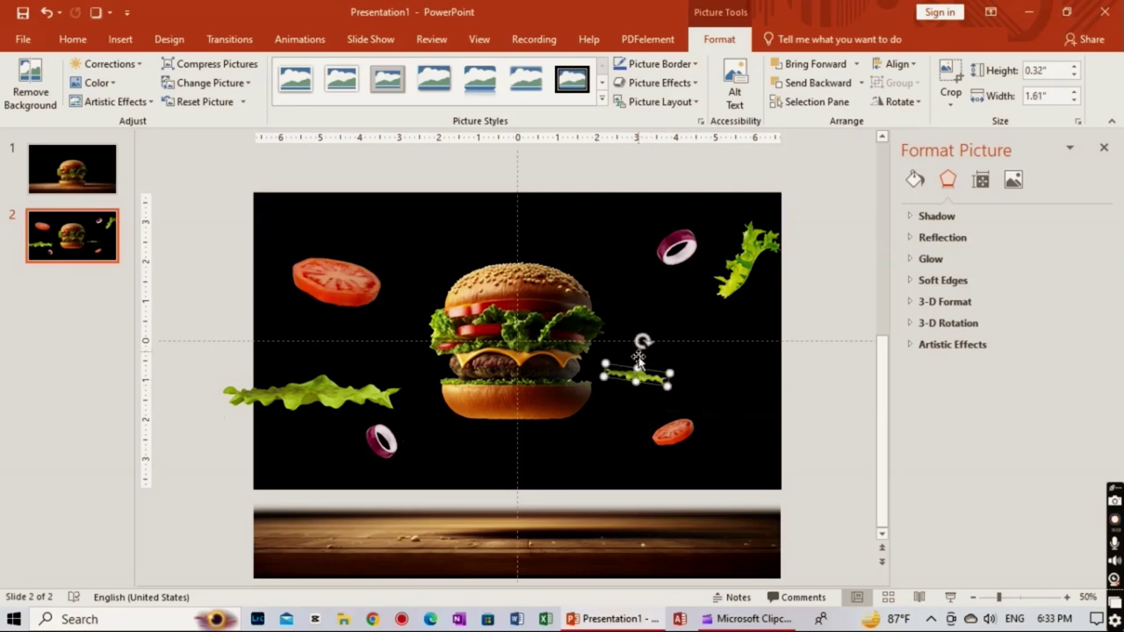
{"action": "left_click", "coordinate": [276, 293]}
Insert the red strip picture and shrink it beside the burger.
{"action": "left_click", "coordinate": [120, 38]}
{"action": "left_click", "coordinate": [107, 78]}
{"action": "double_click", "coordinate": [396, 243]}
{"action": "mouse_move", "coordinate": [780, 237]}
{"action": "left_mouse_down"}
{"action": "mouse_move", "coordinate": [281, 402]}
{"action": "mouse_move", "coordinate": [643, 343]}
{"action": "left_mouse_up"}
{"action": "left_click", "coordinate": [701, 384]}
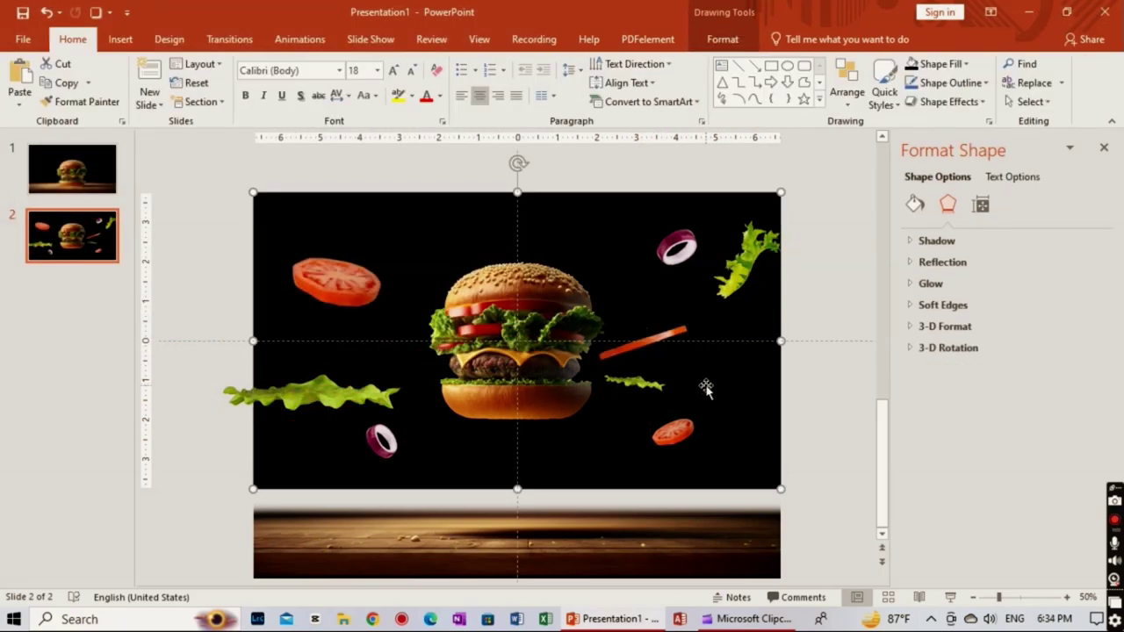
Duplicate the red strip and move the copy to the lower left.
{"action": "left_click", "coordinate": [645, 343]}
{"action": "key", "text": "ctrl+c"}
{"action": "key", "text": "ctrl+v"}
{"action": "left_click_drag", "start_coordinate": [654, 351], "coordinate": [320, 463]}
{"action": "left_click", "coordinate": [452, 466]}
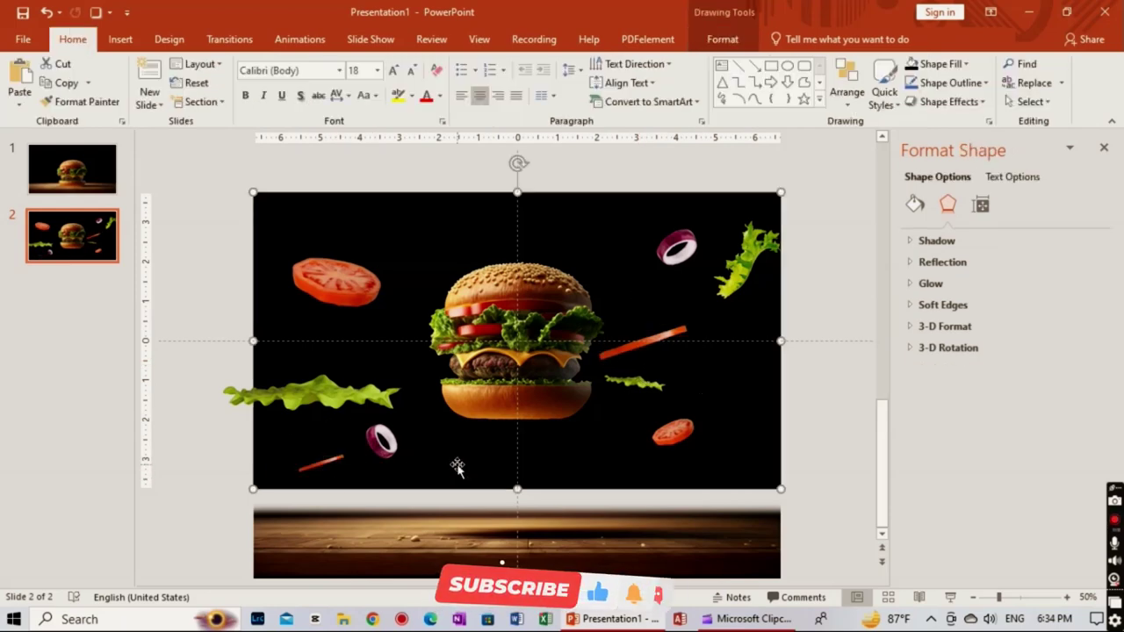
Nudge the lower onion ring, lower-right tomato slice, and upper onion ring into place.
{"action": "left_click", "coordinate": [382, 439]}
{"action": "left_click_drag", "start_coordinate": [396, 448], "coordinate": [417, 452]}
{"action": "left_click", "coordinate": [414, 472]}
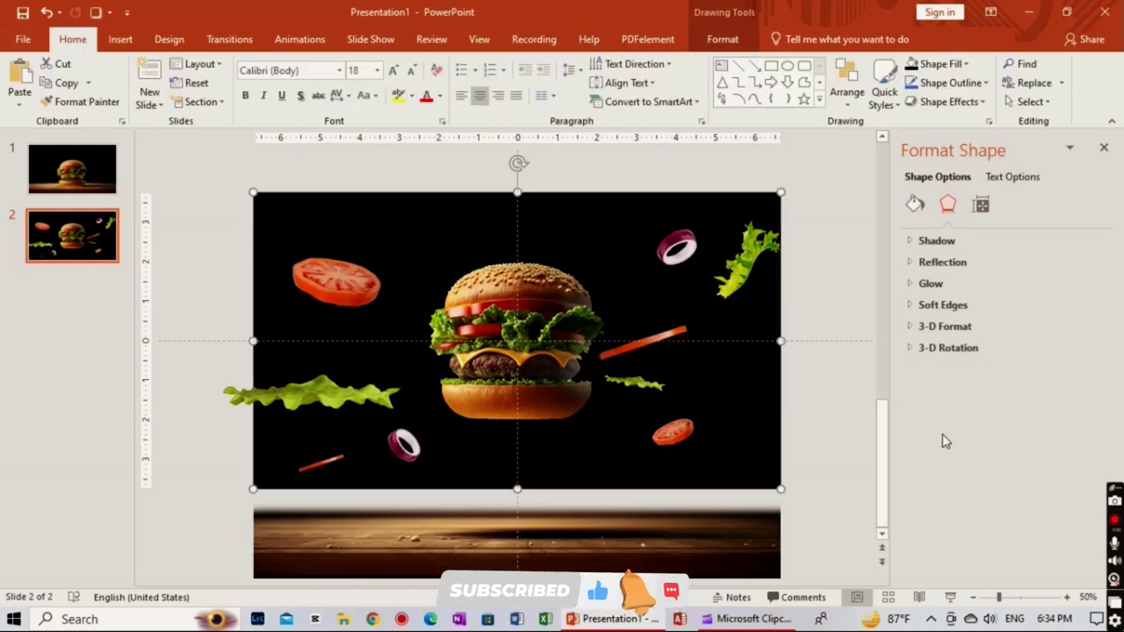
{"action": "left_click_drag", "start_coordinate": [666, 448], "coordinate": [667, 443]}
{"action": "left_click", "coordinate": [668, 443]}
{"action": "left_click_drag", "start_coordinate": [677, 248], "coordinate": [661, 245]}
{"action": "left_click", "coordinate": [727, 281]}
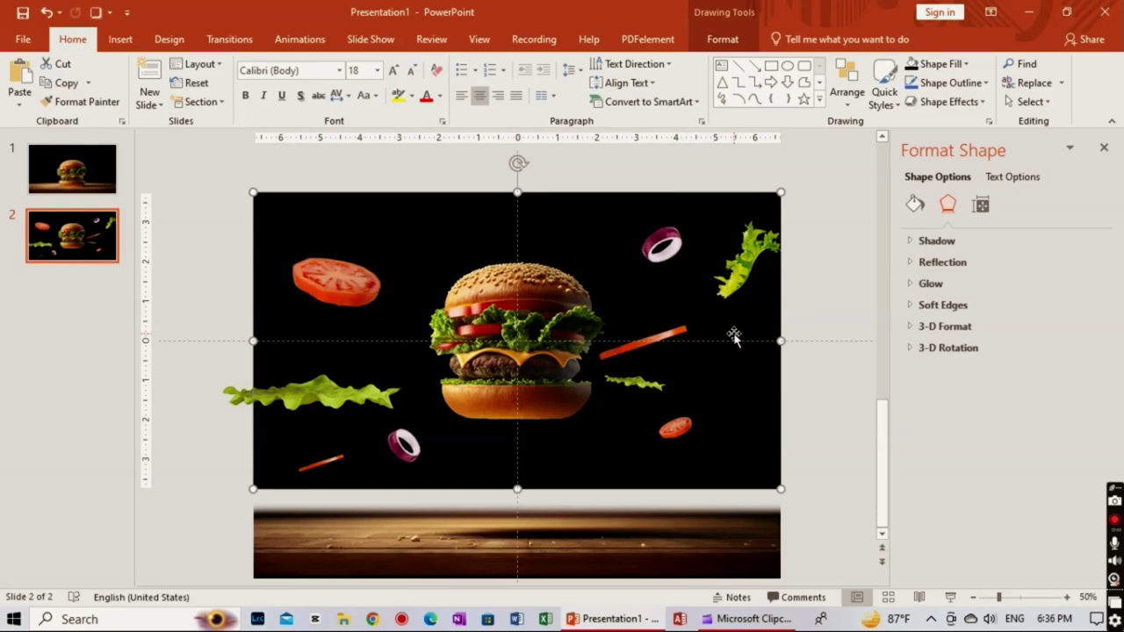
{"action": "key", "text": "Escape"}
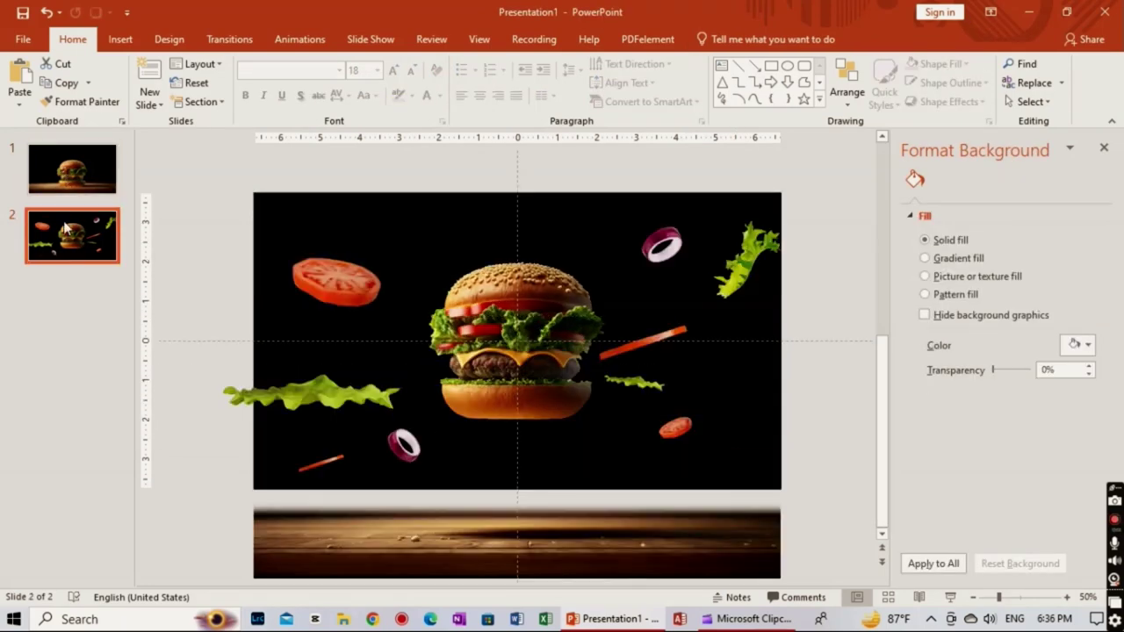
{"action": "left_click", "coordinate": [72, 186]}
{"action": "key", "text": "Down"}
{"action": "left_click", "coordinate": [299, 216]}
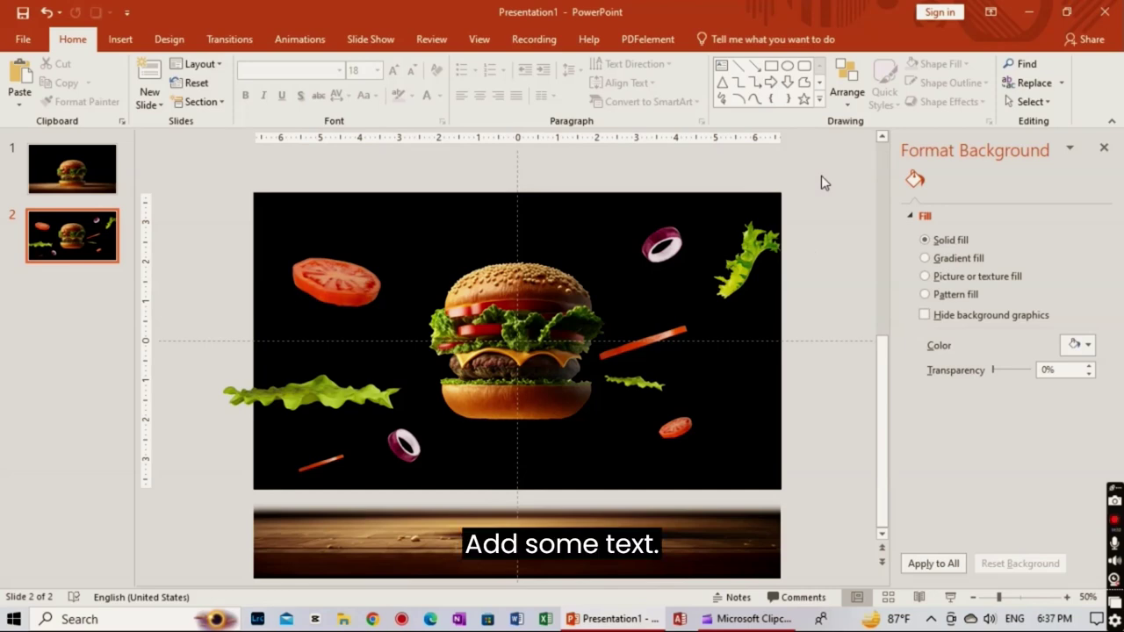
Draw a text box above the image and type FRESH.
{"action": "left_click", "coordinate": [120, 39]}
{"action": "left_click", "coordinate": [736, 96]}
{"action": "left_click_drag", "start_coordinate": [347, 216], "coordinate": [694, 265]}
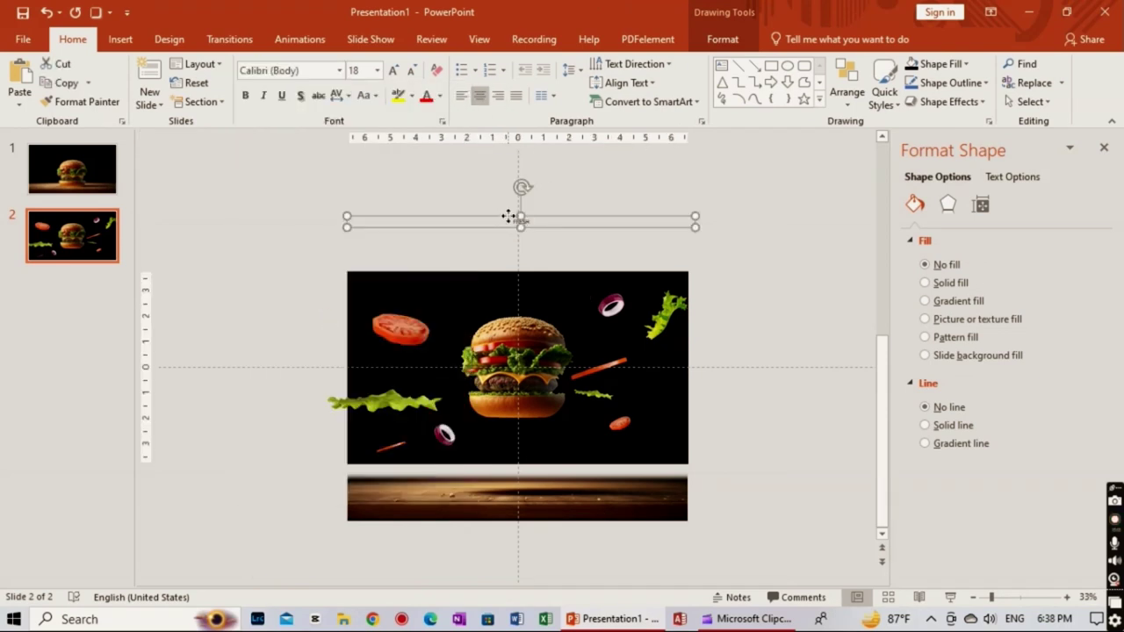
{"action": "type", "text": "FRESH"}
Enlarge the FRESH text to 239 pt.
{"action": "left_click", "coordinate": [520, 219]}
{"action": "left_click", "coordinate": [377, 70]}
{"action": "left_click", "coordinate": [360, 243]}
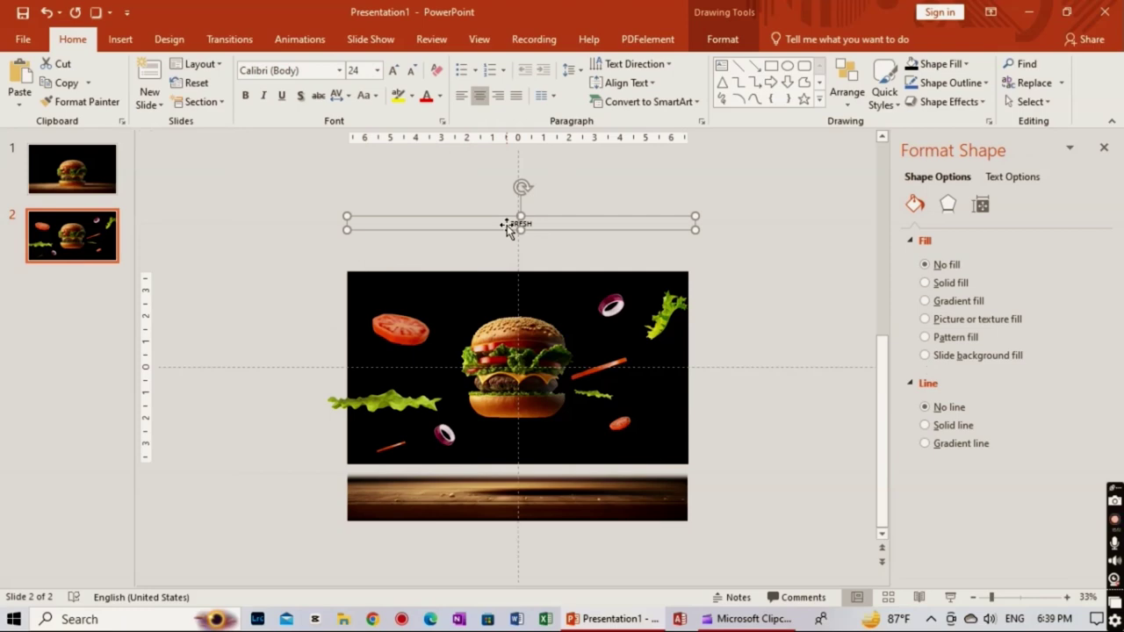
{"action": "left_click", "coordinate": [393, 70]}
{"action": "left_click", "coordinate": [393, 70]}
Set FRESH in Arial Black and move it down onto the burger.
{"action": "left_click", "coordinate": [339, 70]}
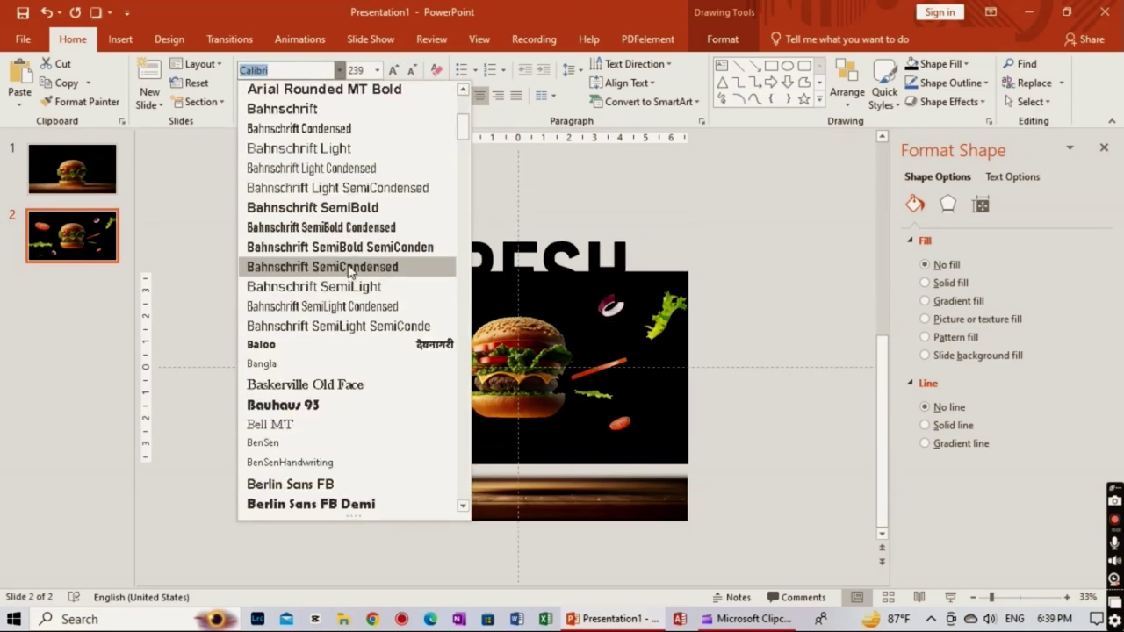
{"action": "left_click", "coordinate": [302, 208]}
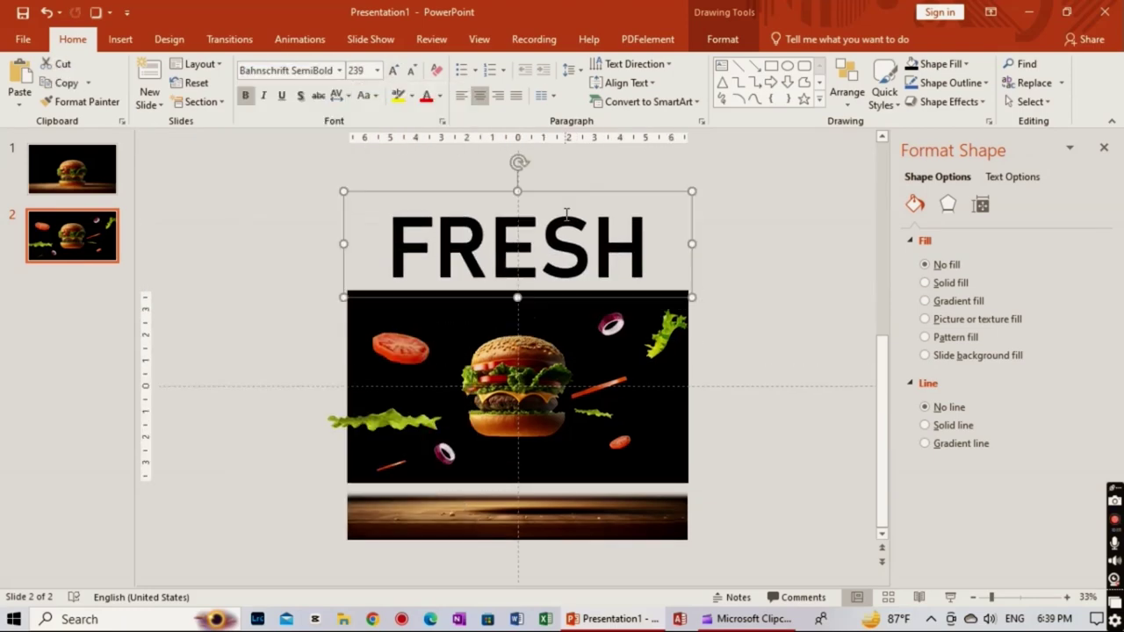
{"action": "left_click", "coordinate": [339, 70]}
{"action": "left_click", "coordinate": [290, 191]}
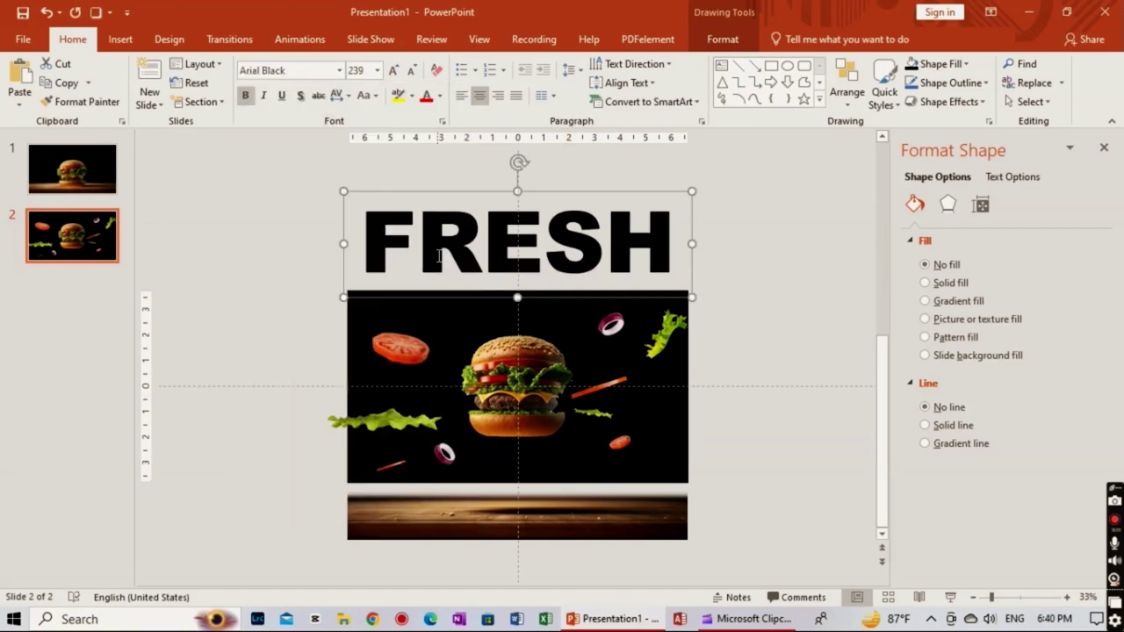
{"action": "left_click_drag", "start_coordinate": [592, 192], "coordinate": [592, 274]}
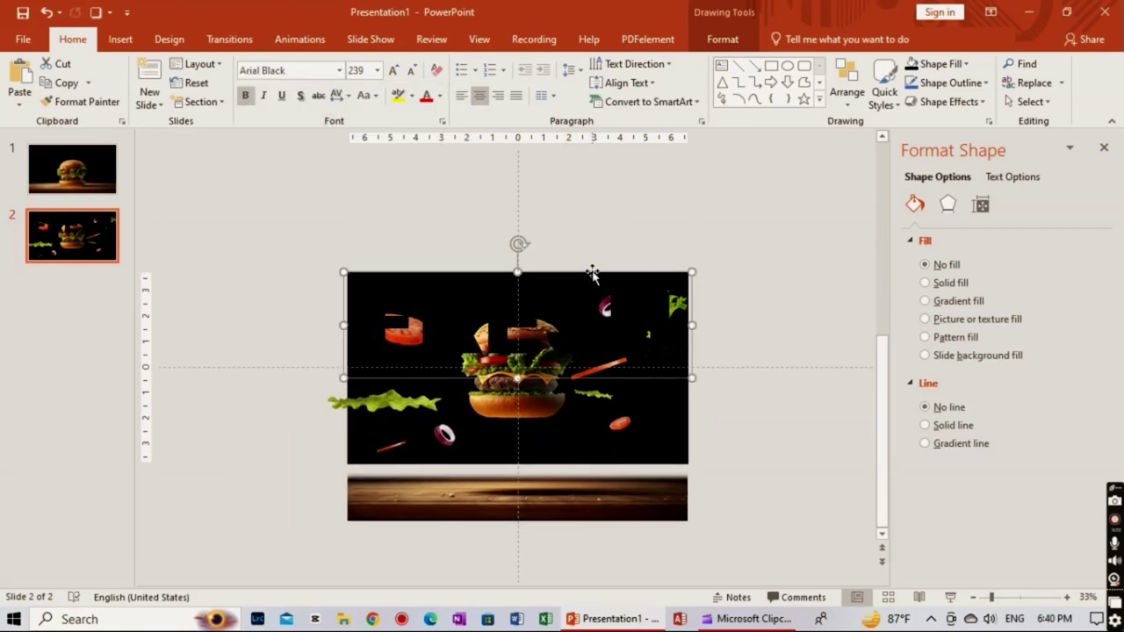
Make FRESH hollow with a 100% transparent text fill and a solid 1.5 pt outline.
{"action": "left_click", "coordinate": [1012, 177]}
{"action": "left_click", "coordinate": [980, 204]}
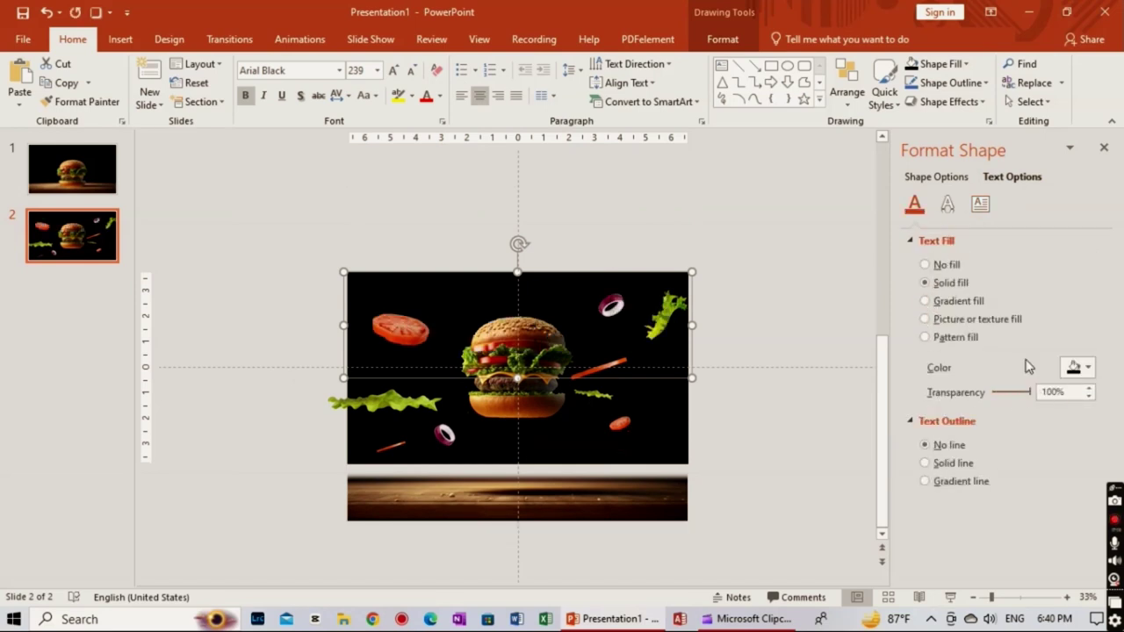
{"action": "left_click", "coordinate": [914, 205]}
{"action": "left_click", "coordinate": [924, 463]}
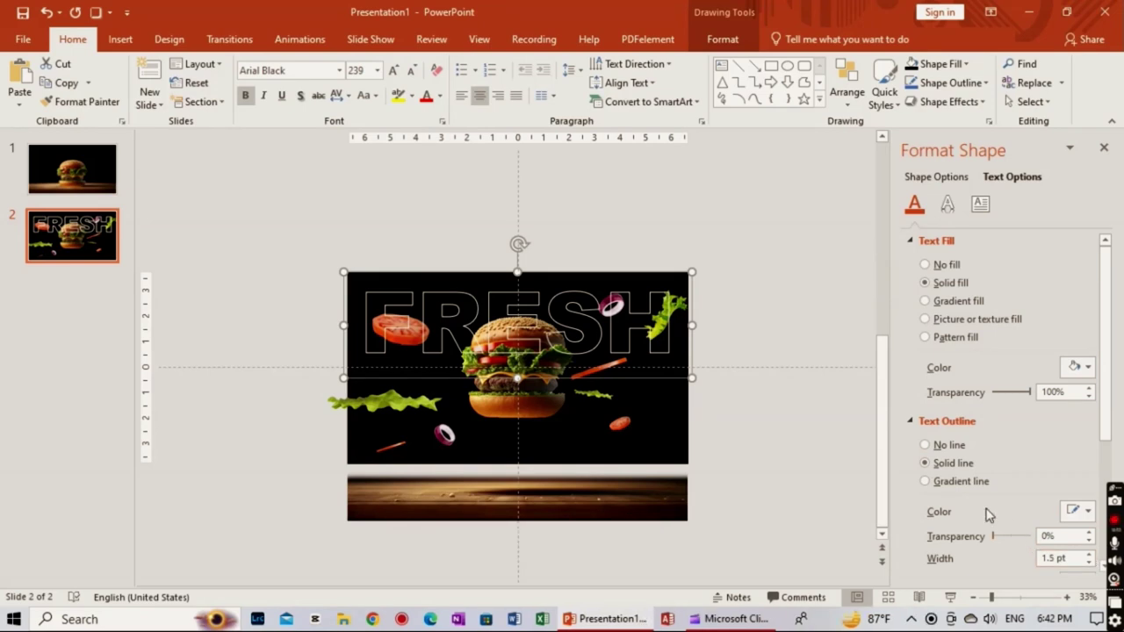
{"action": "right_click", "coordinate": [631, 316]}
{"action": "right_click", "coordinate": [571, 369]}
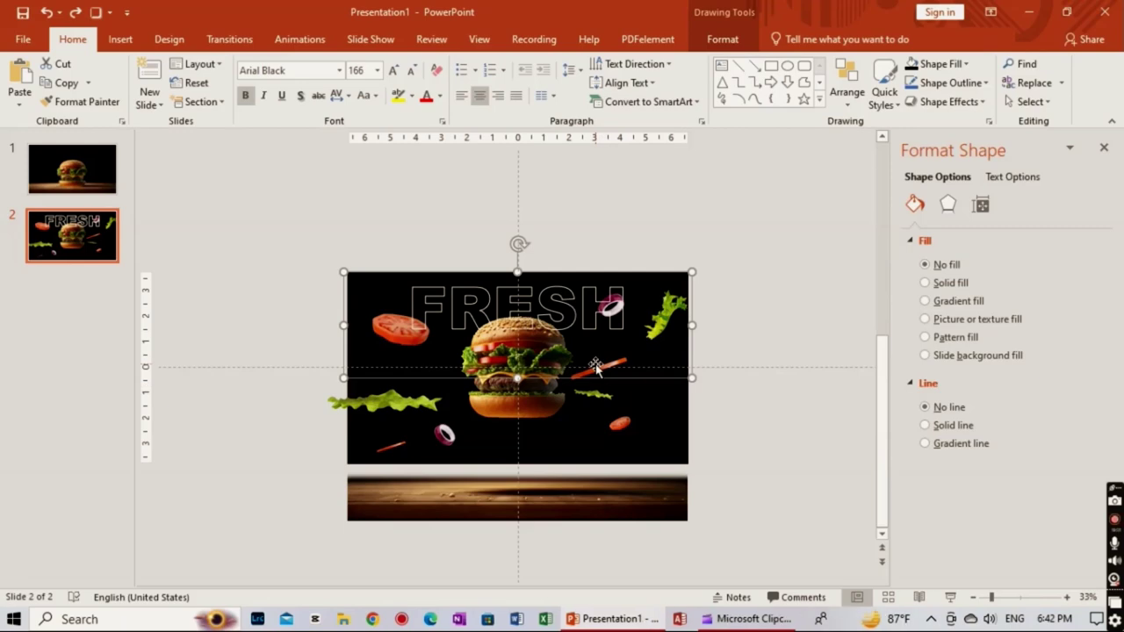
{"action": "right_click", "coordinate": [563, 274]}
{"action": "key", "text": "Escape"}
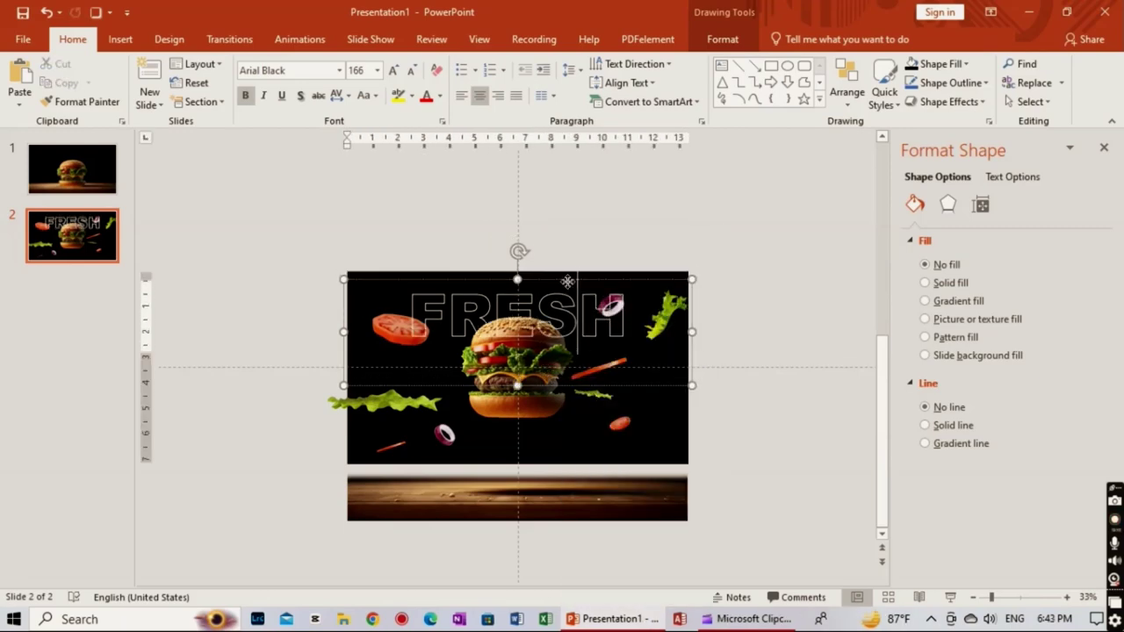
{"action": "key", "text": "Escape"}
{"action": "left_click", "coordinate": [574, 277]}
{"action": "right_click", "coordinate": [555, 248]}
{"action": "key", "text": "Escape"}
{"action": "right_click", "coordinate": [529, 228]}
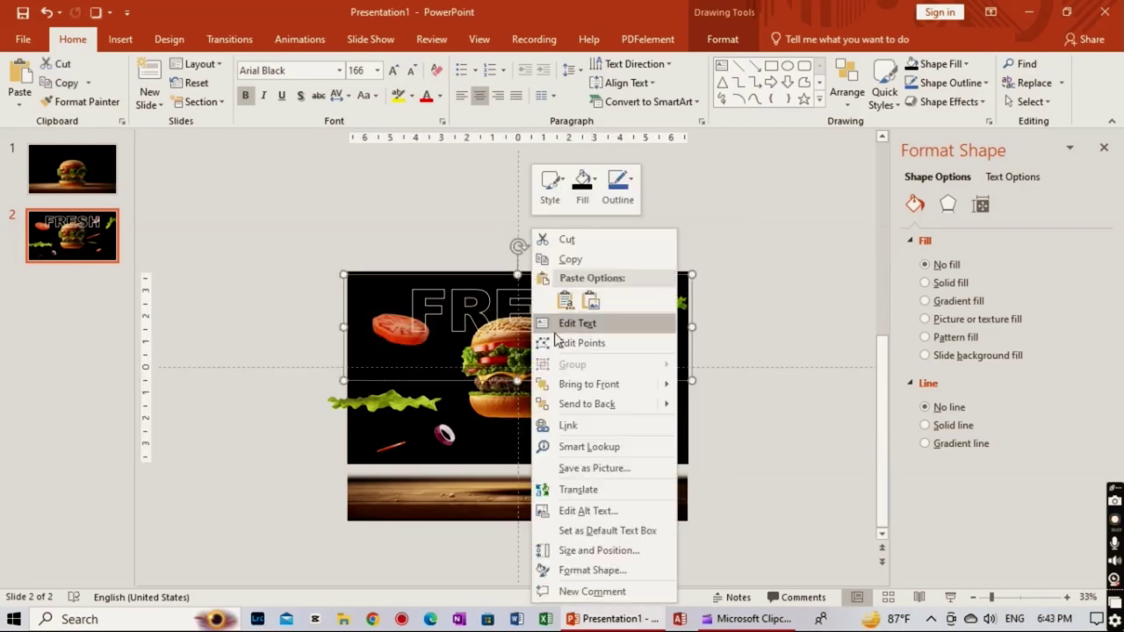
{"action": "key", "text": "Escape"}
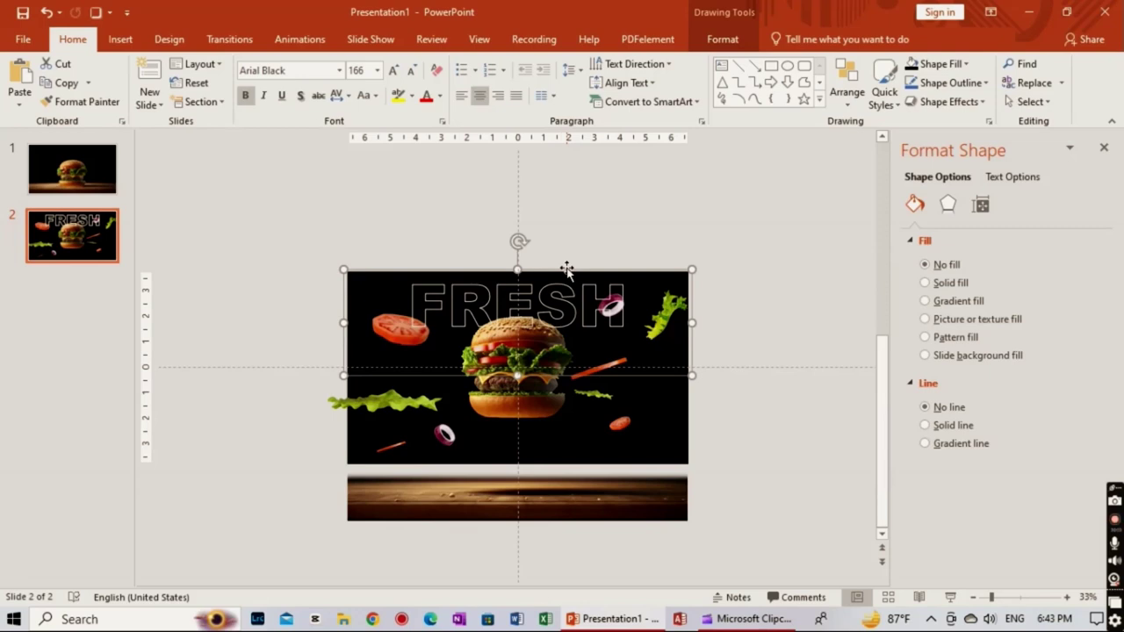
{"action": "left_click", "coordinate": [605, 347]}
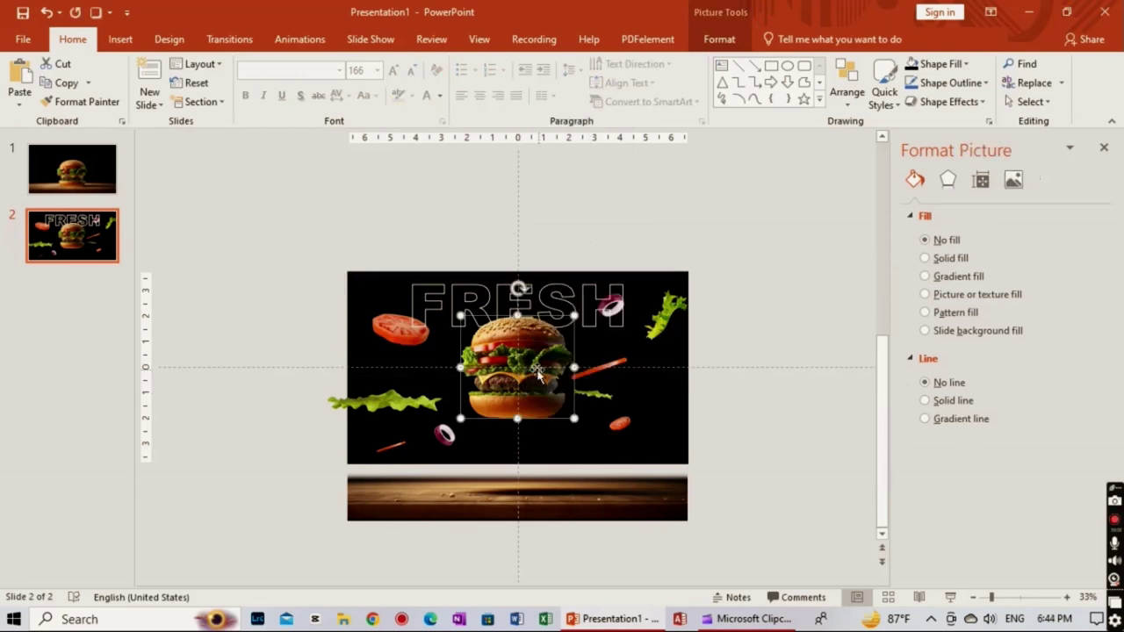
{"action": "left_click", "coordinate": [614, 340]}
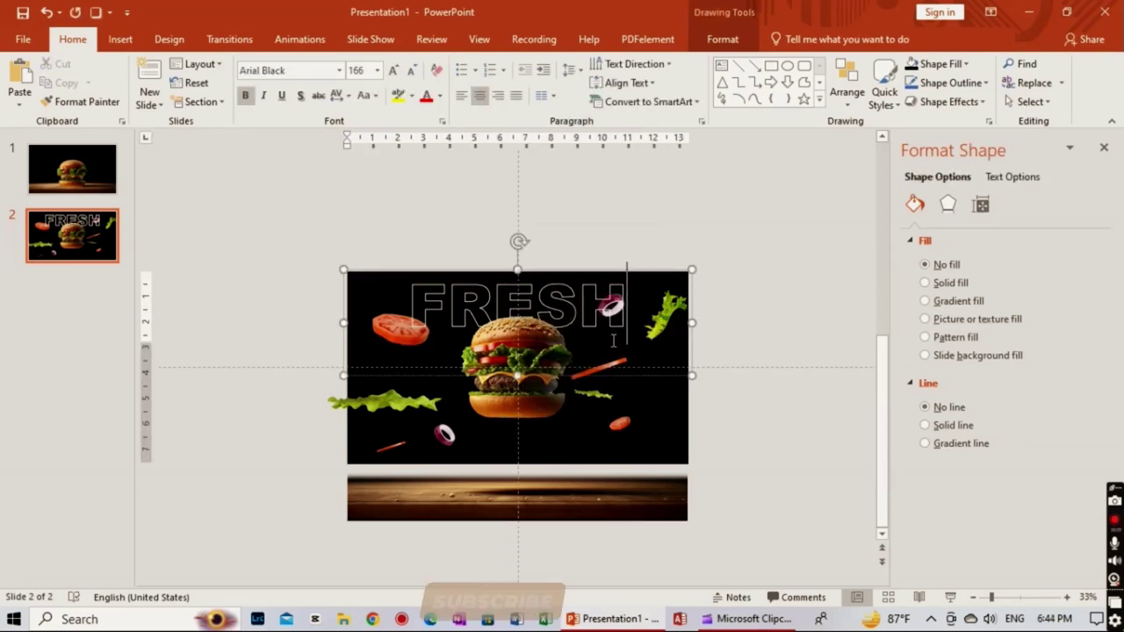
{"action": "left_click", "coordinate": [342, 94]}
{"action": "left_click", "coordinate": [389, 216]}
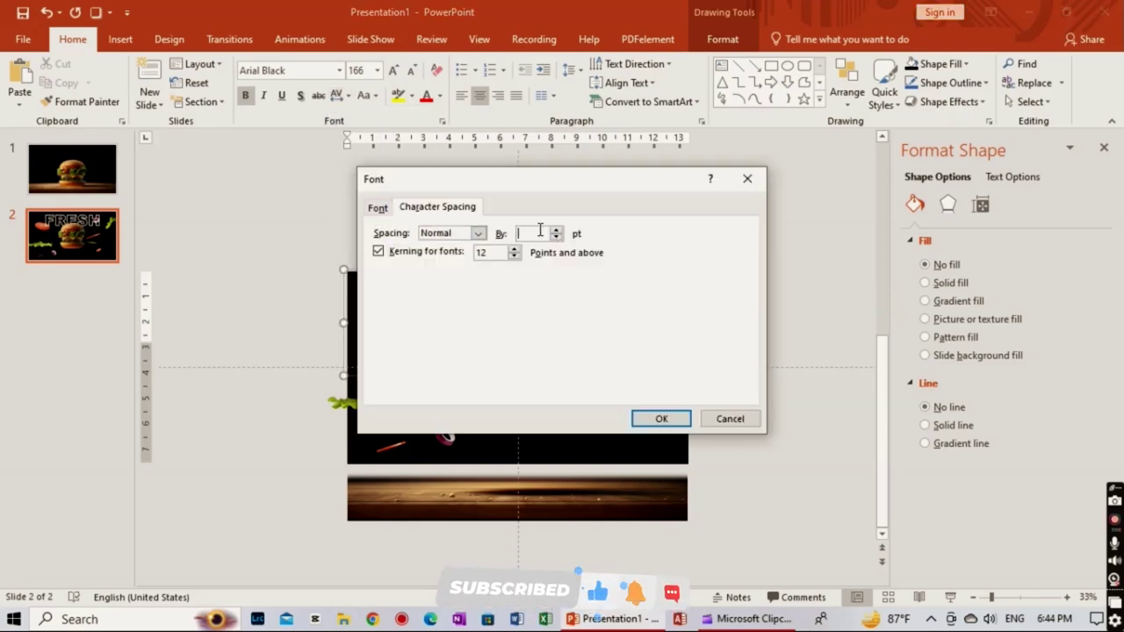
{"action": "key", "text": "Escape"}
{"action": "left_click", "coordinate": [556, 232]}
{"action": "left_click", "coordinate": [606, 278]}
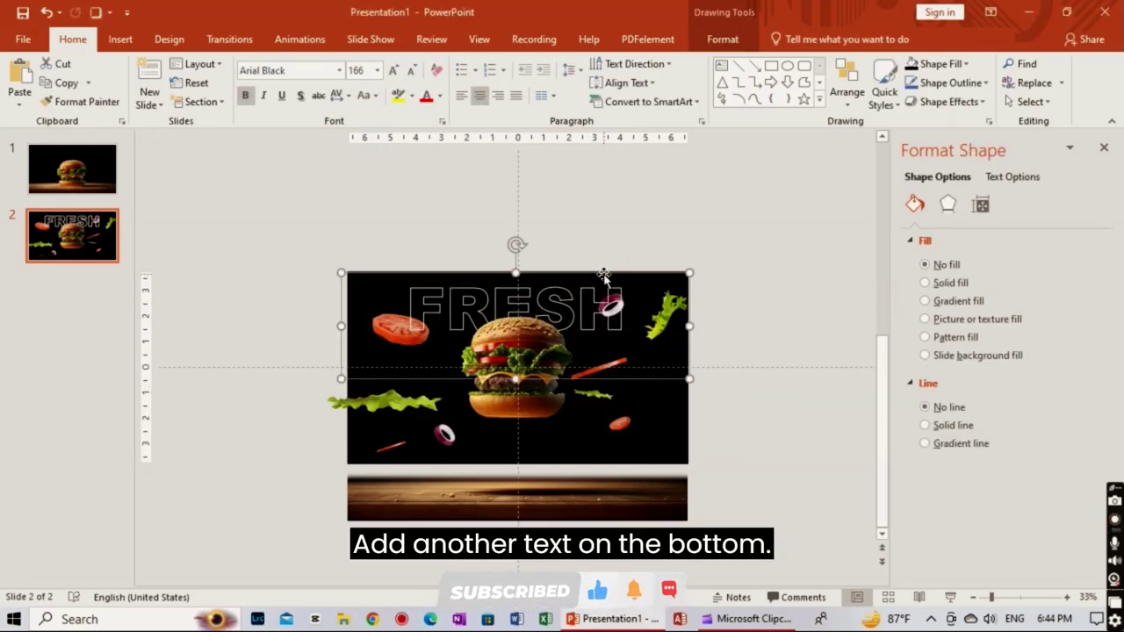
Move a FRESH copy lower and change it to BURGER at size 166.
{"action": "left_click_drag", "start_coordinate": [607, 277], "coordinate": [594, 497]}
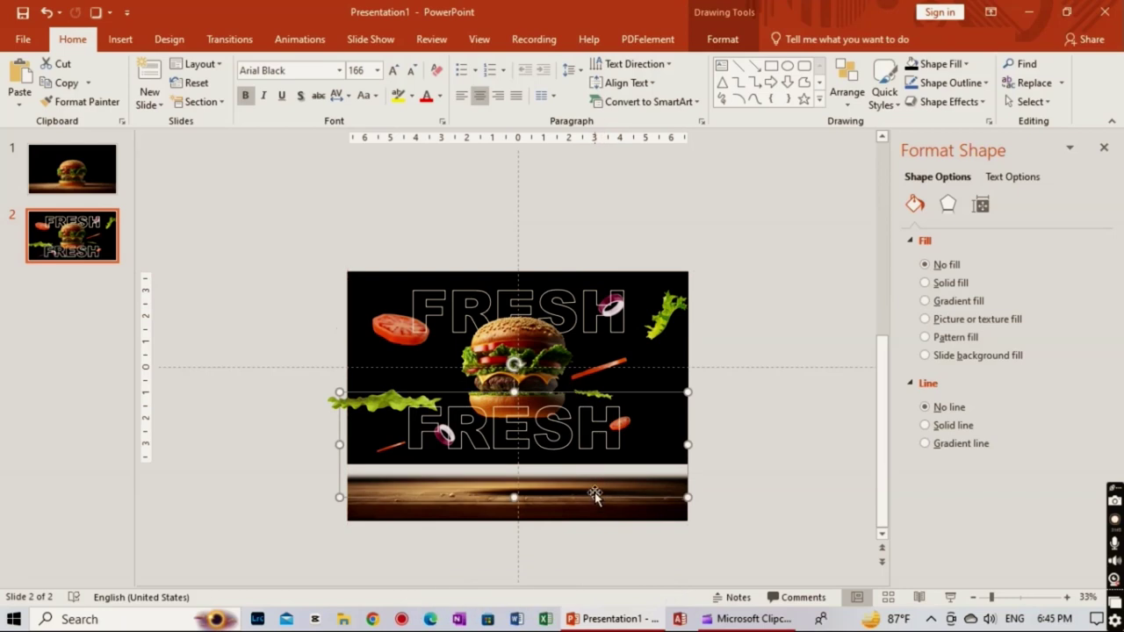
{"action": "type", "text": "B"}
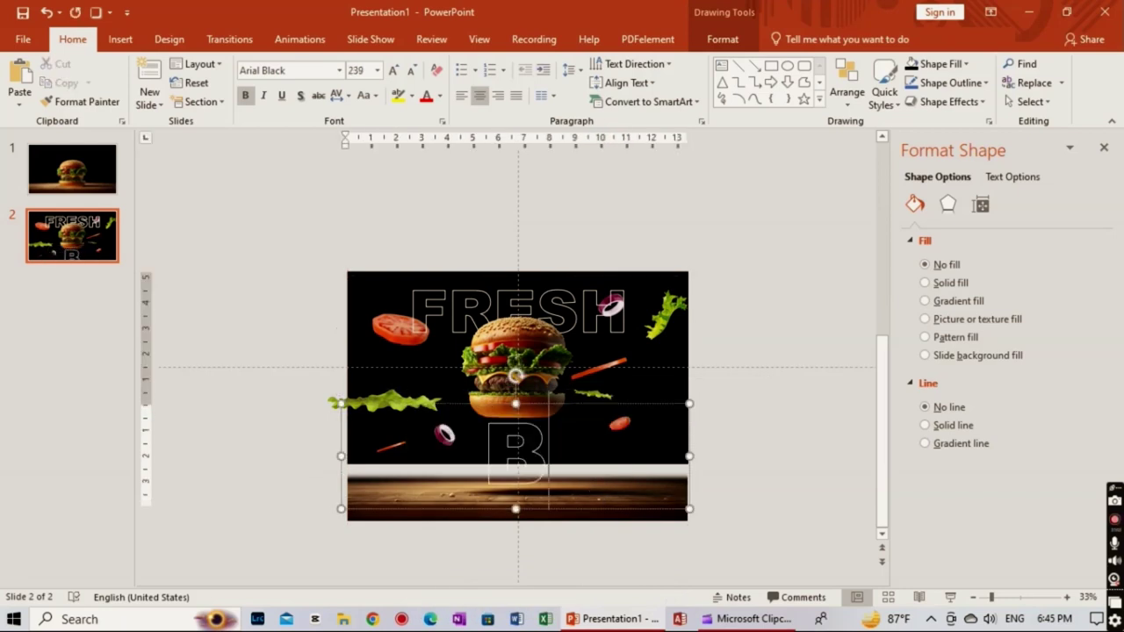
{"action": "type", "text": "URGER"}
{"action": "left_click", "coordinate": [413, 74]}
{"action": "left_click", "coordinate": [599, 376]}
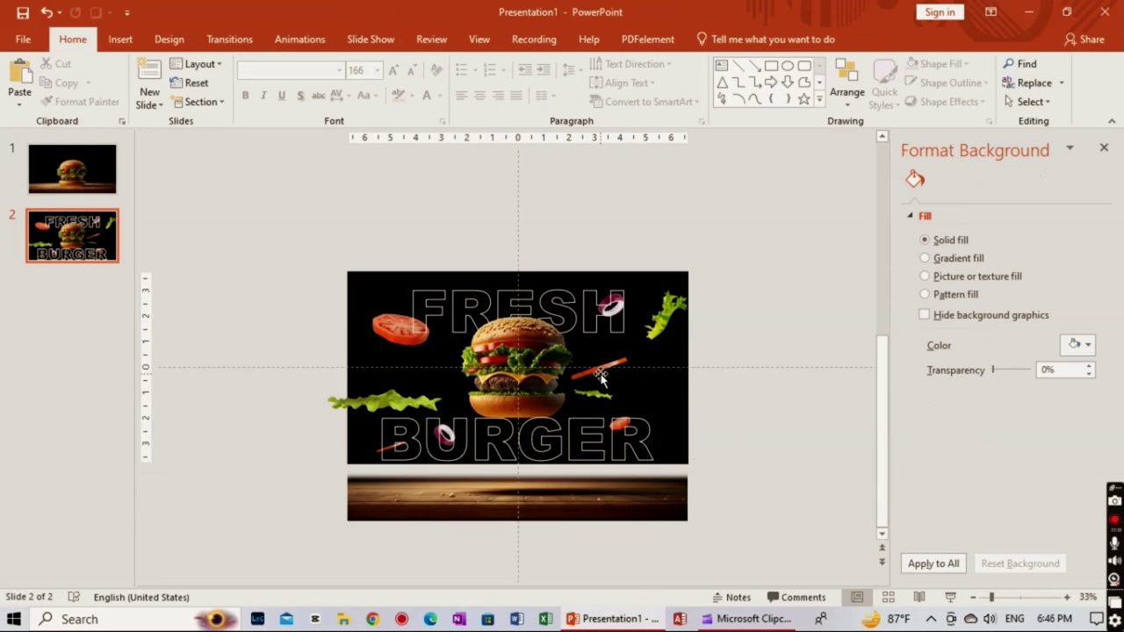
Send the outlined FRESH and BURGER words behind the burger and ingredients.
{"action": "right_click", "coordinate": [483, 378]}
{"action": "left_click", "coordinate": [518, 238]}
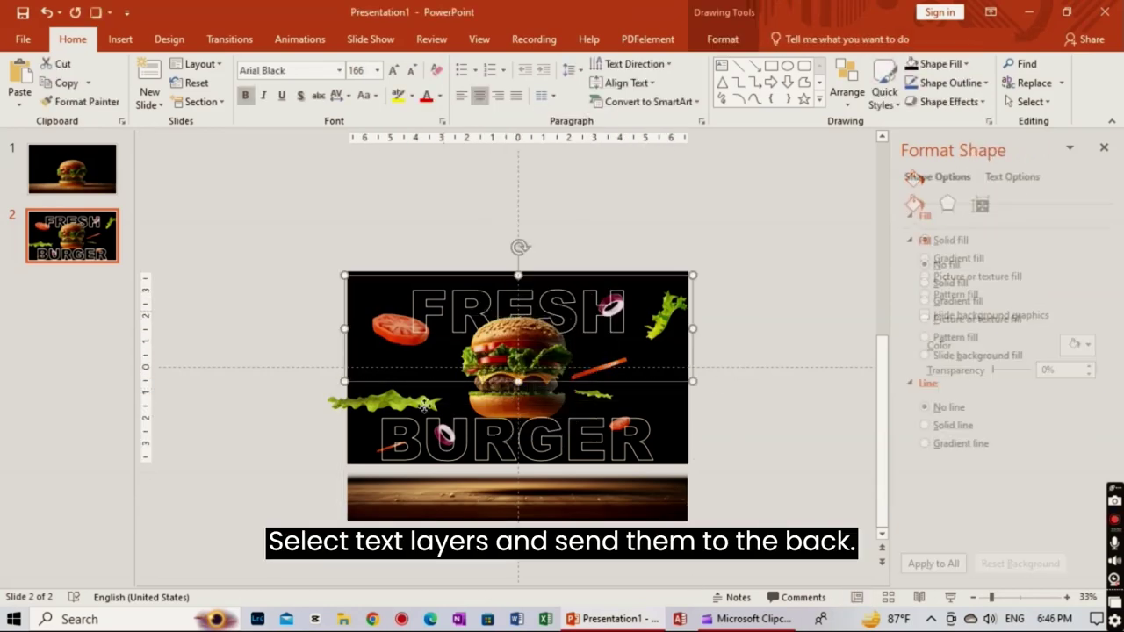
{"action": "left_click", "coordinate": [456, 300]}
{"action": "right_click", "coordinate": [385, 397]}
{"action": "left_click", "coordinate": [442, 397]}
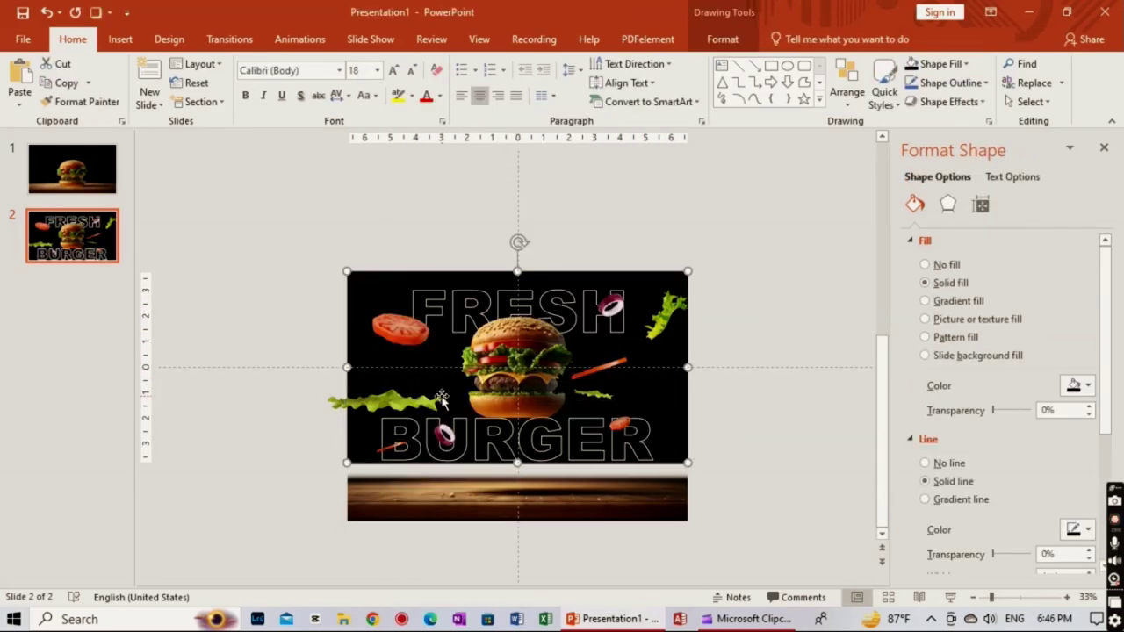
{"action": "key", "text": "Escape"}
{"action": "left_click", "coordinate": [650, 396]}
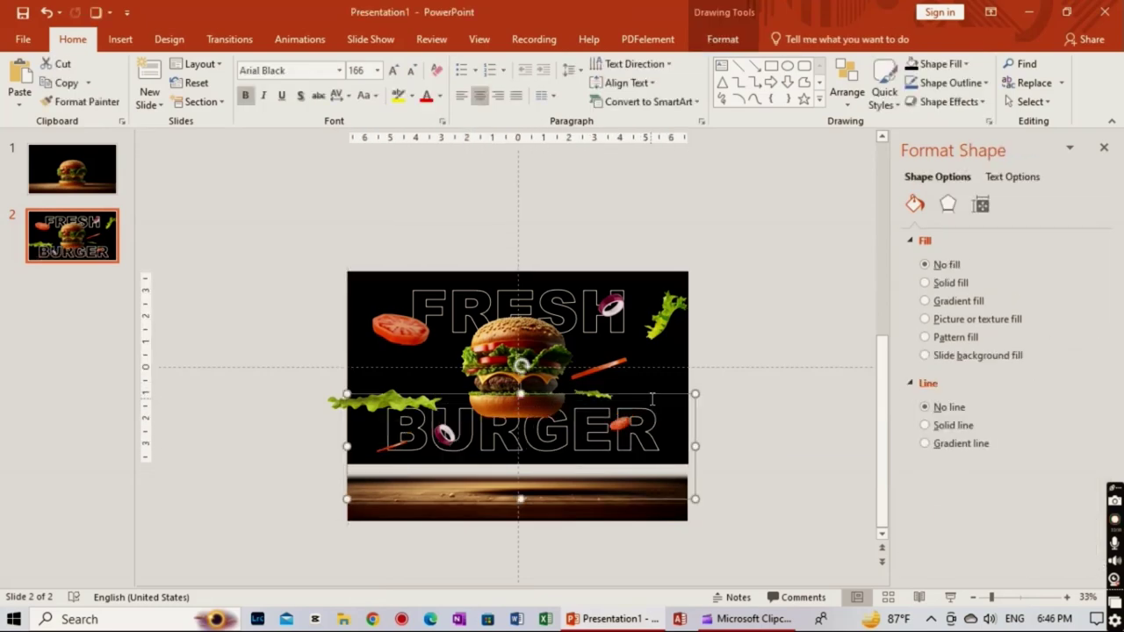
{"action": "scroll", "coordinate": [652, 400], "scroll_direction": "up", "scroll_amount": 2}
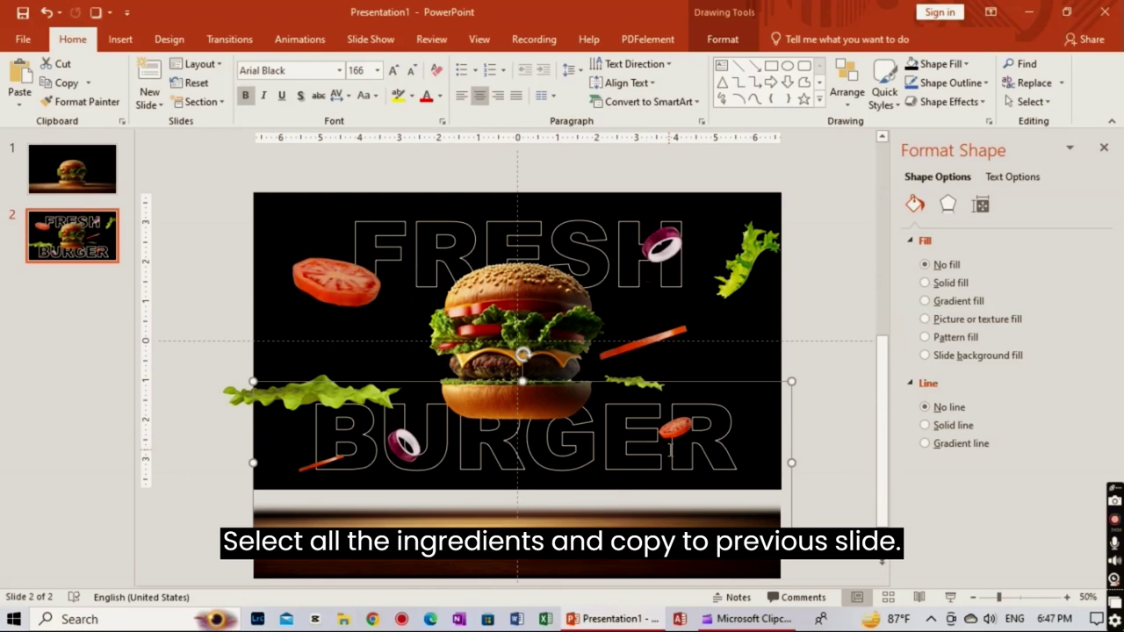
Make a first attempt at copying the six ingredient pictures from slide 2 onto slide 1, then return to slide 2.
{"action": "left_click", "coordinate": [336, 281], "text": "shift"}
{"action": "left_click", "coordinate": [662, 245], "text": "shift"}
{"action": "left_click", "coordinate": [746, 259], "text": "shift"}
{"action": "left_click", "coordinate": [643, 343], "text": "shift"}
{"action": "left_click", "coordinate": [311, 392], "text": "shift"}
{"action": "left_click", "coordinate": [634, 382], "text": "shift"}
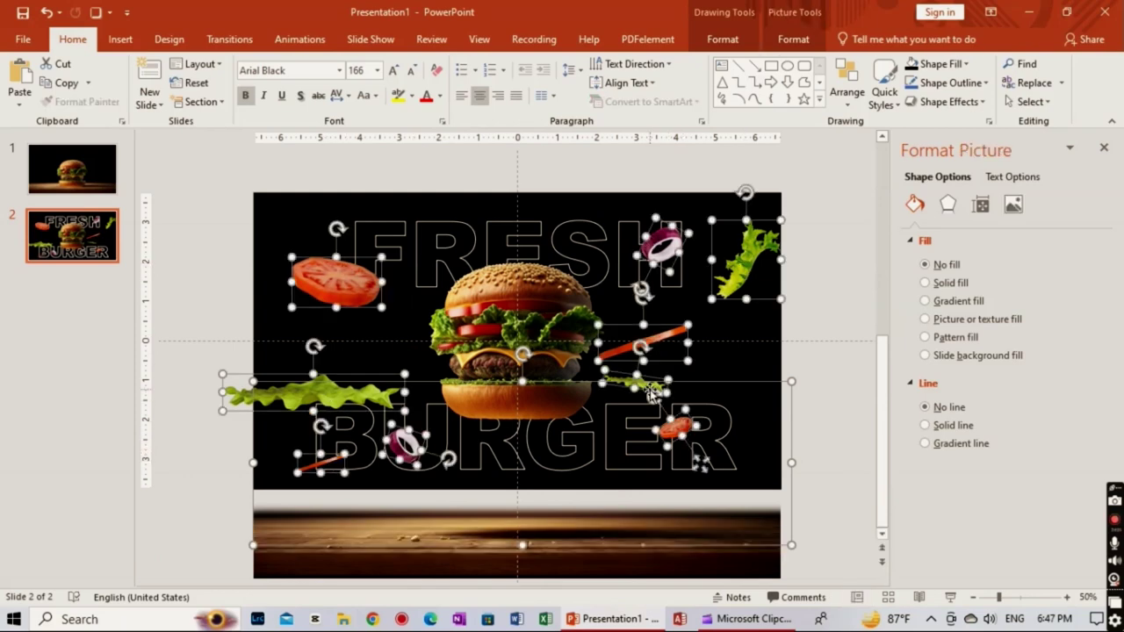
{"action": "key", "text": "ctrl+c"}
{"action": "key", "text": "Page_Up"}
{"action": "key", "text": "ctrl+v"}
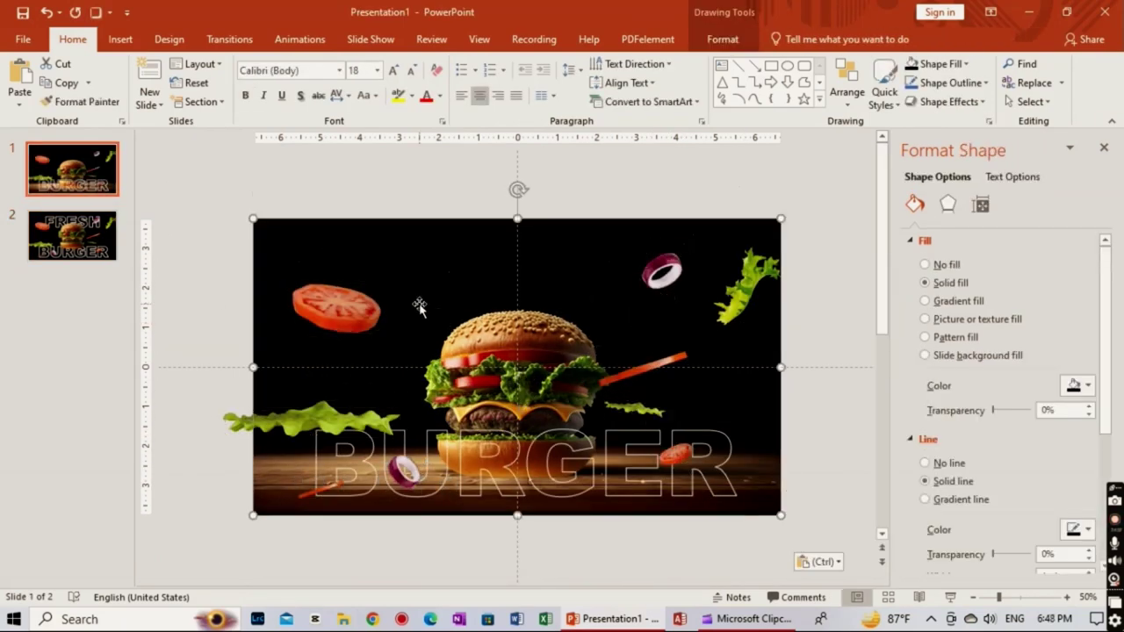
{"action": "key", "text": "Page_Down"}
Copy the six ingredient pictures from slide 2 again and paste them onto slide 1 around the burger.
{"action": "left_click", "coordinate": [336, 281], "text": "shift"}
{"action": "left_click", "coordinate": [662, 245], "text": "shift"}
{"action": "left_click", "coordinate": [746, 259], "text": "shift"}
{"action": "left_click", "coordinate": [643, 342], "text": "shift"}
{"action": "left_click", "coordinate": [404, 444], "text": "shift"}
{"action": "left_click", "coordinate": [367, 392], "text": "shift"}
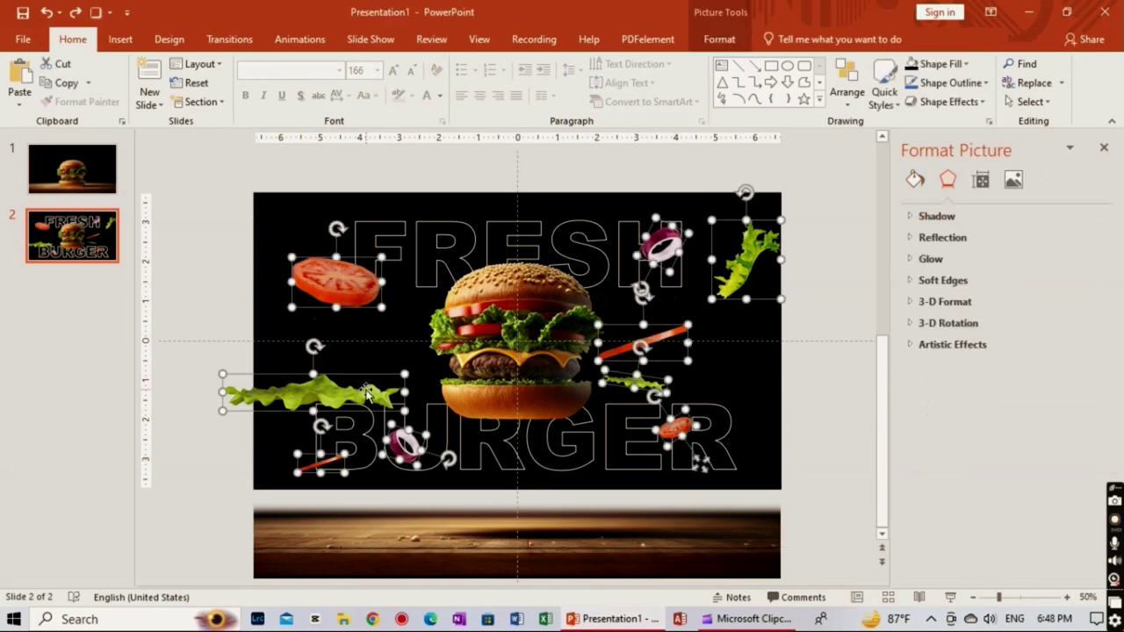
{"action": "key", "text": "ctrl+c"}
{"action": "left_click", "coordinate": [88, 173]}
{"action": "key", "text": "ctrl+v"}
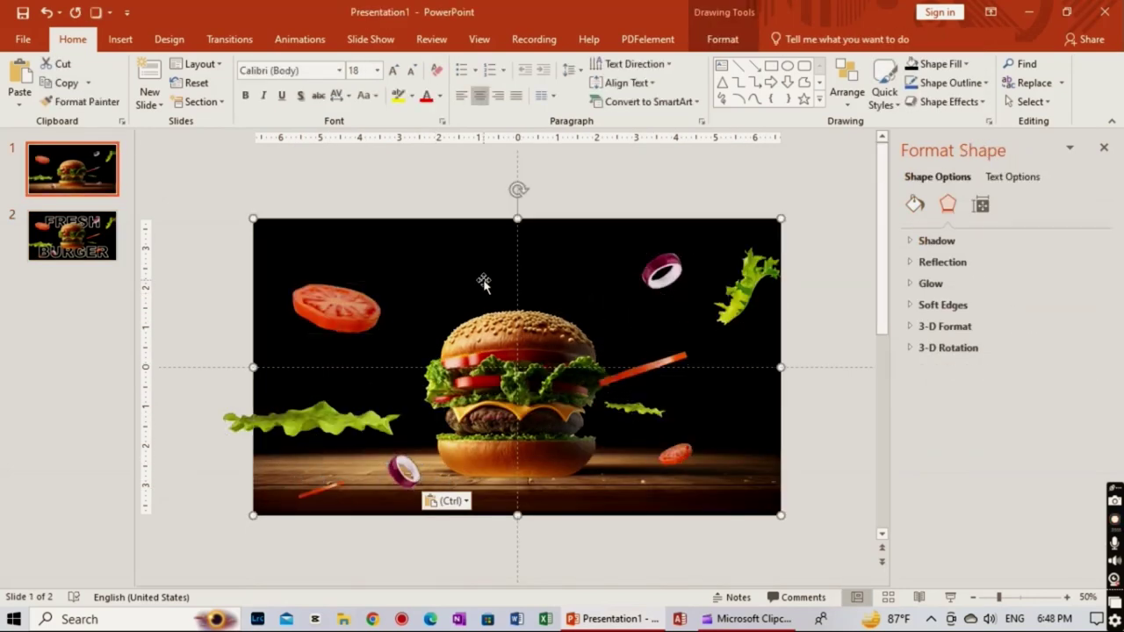
{"action": "left_click", "coordinate": [549, 397]}
Bring the burger to the front and tuck the onion ring, lettuce, red stick and small lettuce behind it.
{"action": "right_click", "coordinate": [546, 391]}
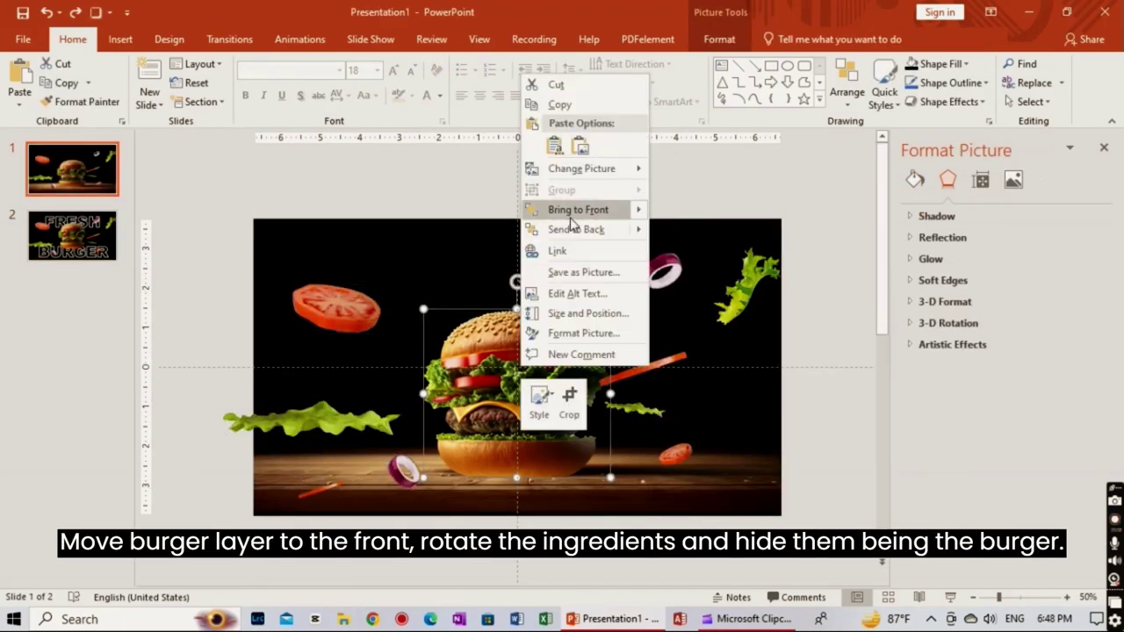
{"action": "left_click", "coordinate": [597, 209]}
{"action": "left_click_drag", "start_coordinate": [660, 268], "coordinate": [553, 355]}
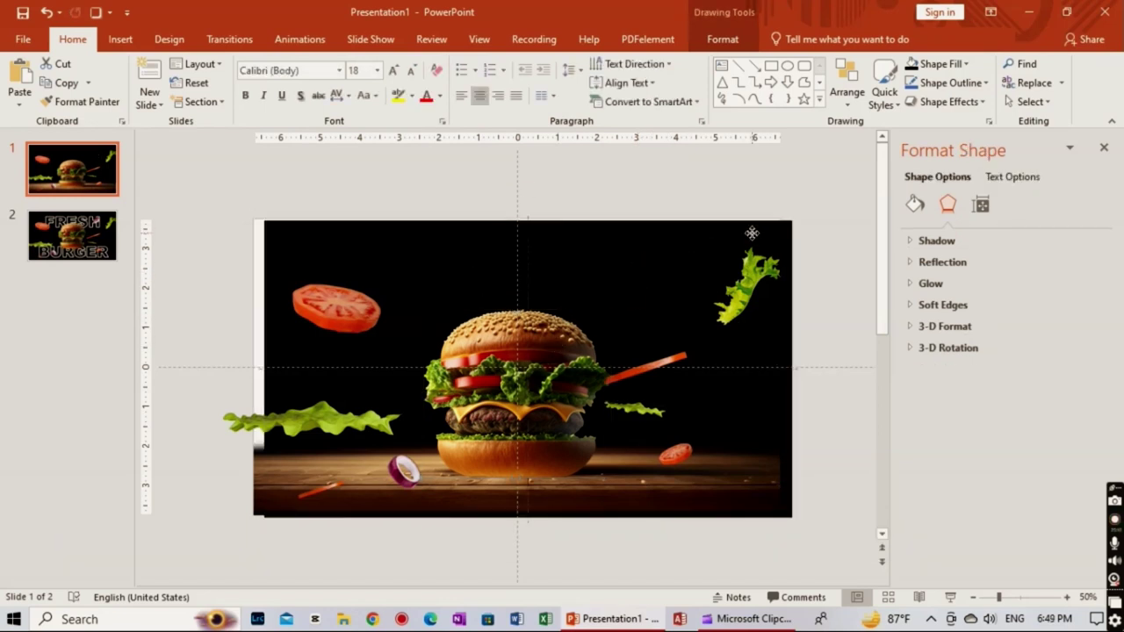
{"action": "left_click_drag", "start_coordinate": [747, 281], "coordinate": [580, 329]}
{"action": "left_click_drag", "start_coordinate": [645, 362], "coordinate": [562, 373]}
{"action": "left_click_drag", "start_coordinate": [634, 408], "coordinate": [569, 393]}
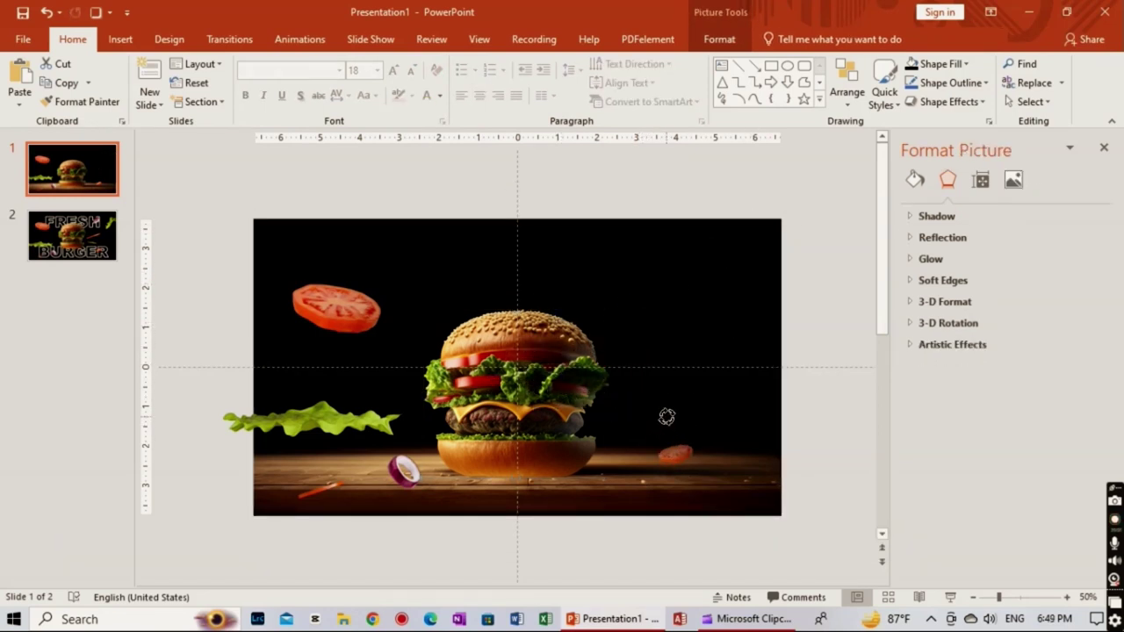
Hide the two tomato slices, the large lettuce leaf and the remaining onion ring behind the burger.
{"action": "left_click_drag", "start_coordinate": [676, 454], "coordinate": [553, 378]}
{"action": "left_click_drag", "start_coordinate": [336, 308], "coordinate": [509, 342]}
{"action": "left_click_drag", "start_coordinate": [312, 419], "coordinate": [519, 399]}
{"action": "left_click", "coordinate": [336, 366]}
{"action": "left_click", "coordinate": [391, 490]}
{"action": "left_click_drag", "start_coordinate": [391, 490], "coordinate": [479, 434]}
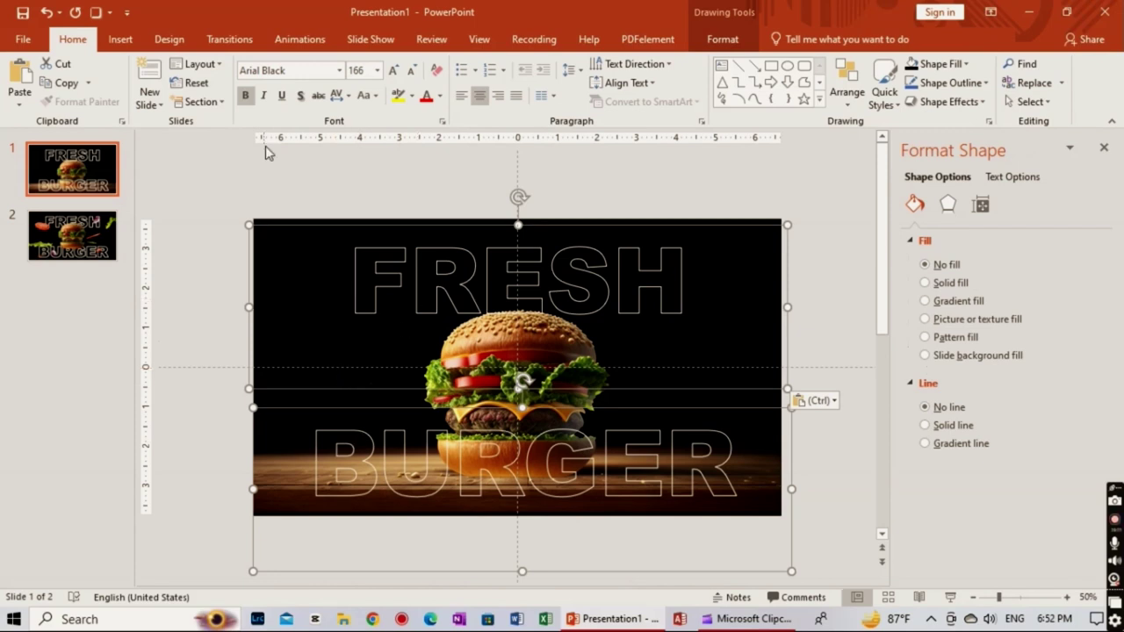
Set the FRESH BURGER text to size 80 with Tight character spacing.
{"action": "left_click", "coordinate": [410, 70]}
{"action": "left_click", "coordinate": [409, 70]}
{"action": "left_click", "coordinate": [409, 70]}
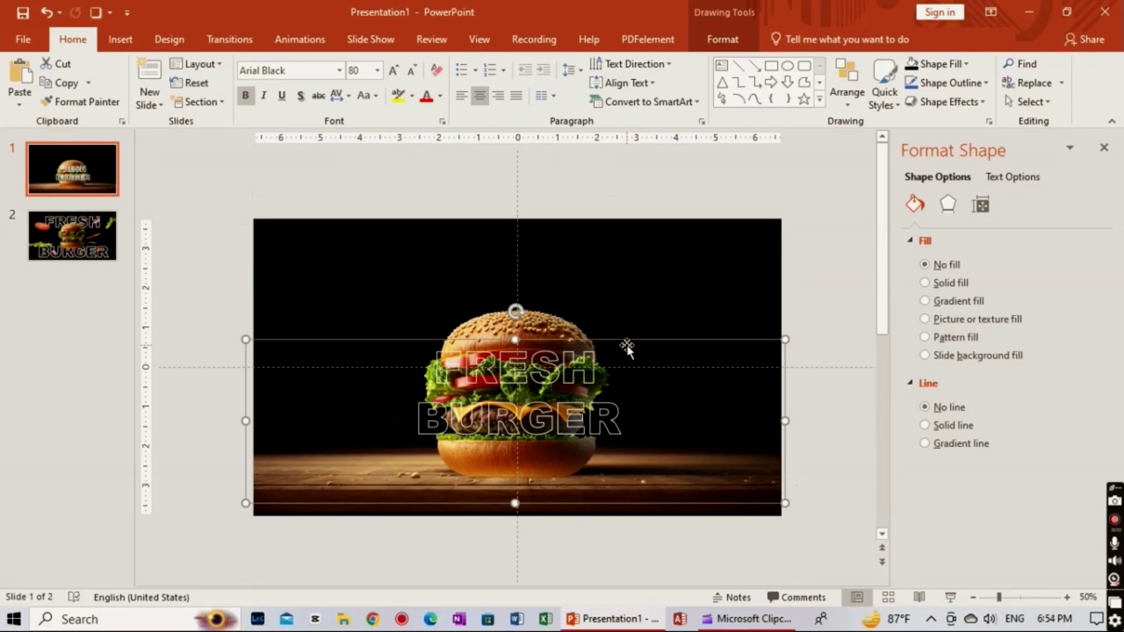
{"action": "left_click", "coordinate": [337, 95]}
{"action": "left_click", "coordinate": [360, 115]}
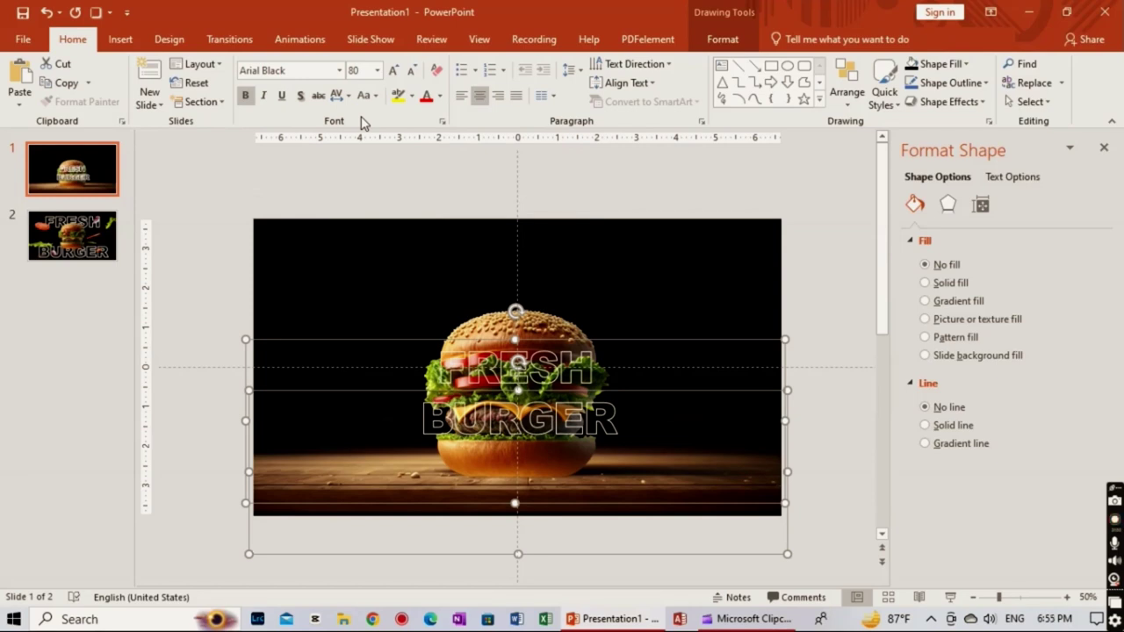
Send the FRESH BURGER text box to the back, behind the burger.
{"action": "right_click", "coordinate": [601, 395]}
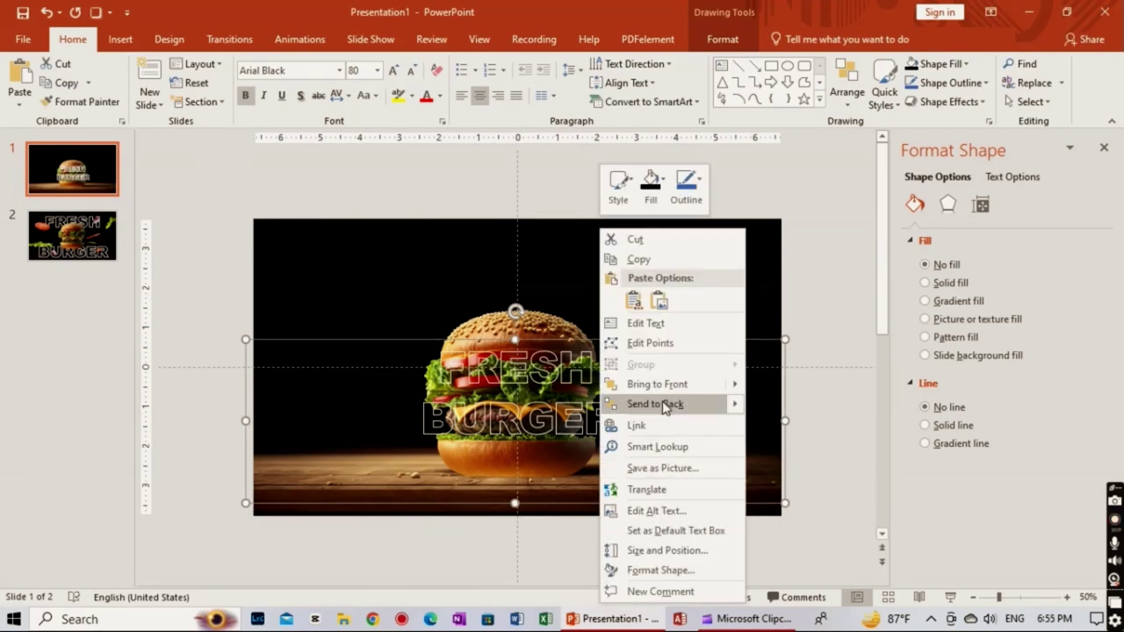
{"action": "left_click", "coordinate": [663, 404]}
{"action": "left_click", "coordinate": [627, 489]}
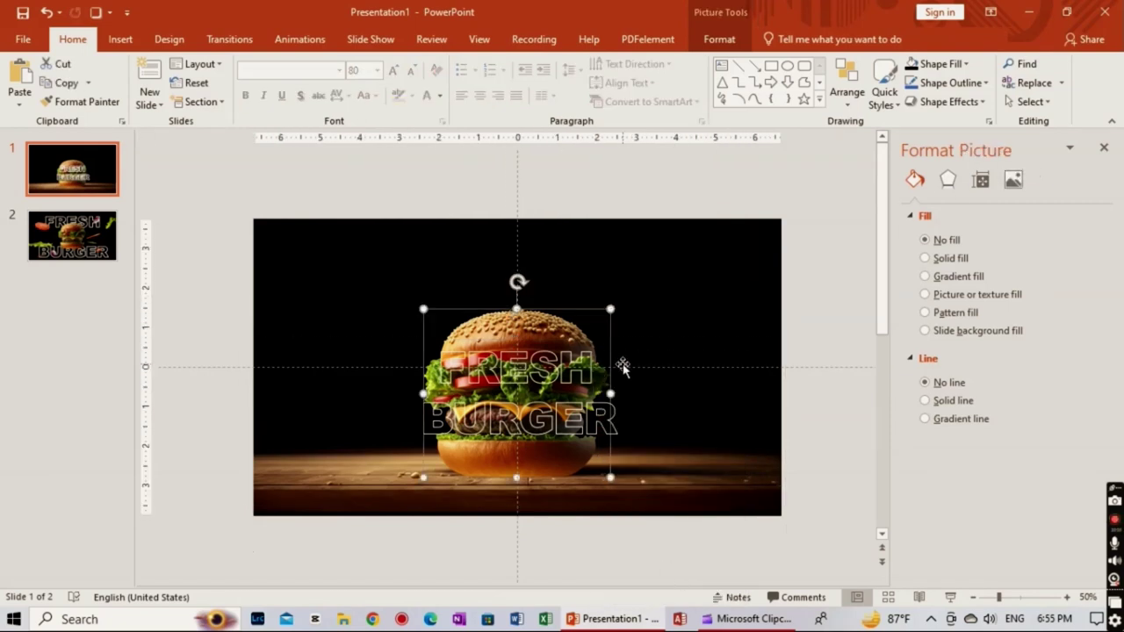
{"action": "left_click", "coordinate": [615, 347]}
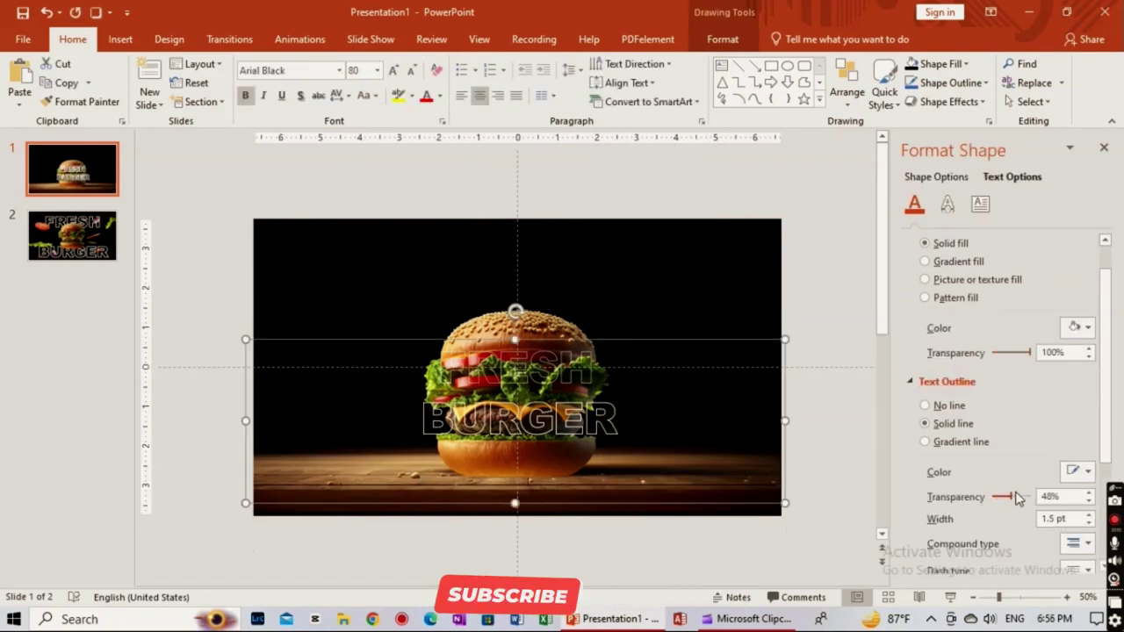
{"action": "left_click", "coordinate": [606, 421]}
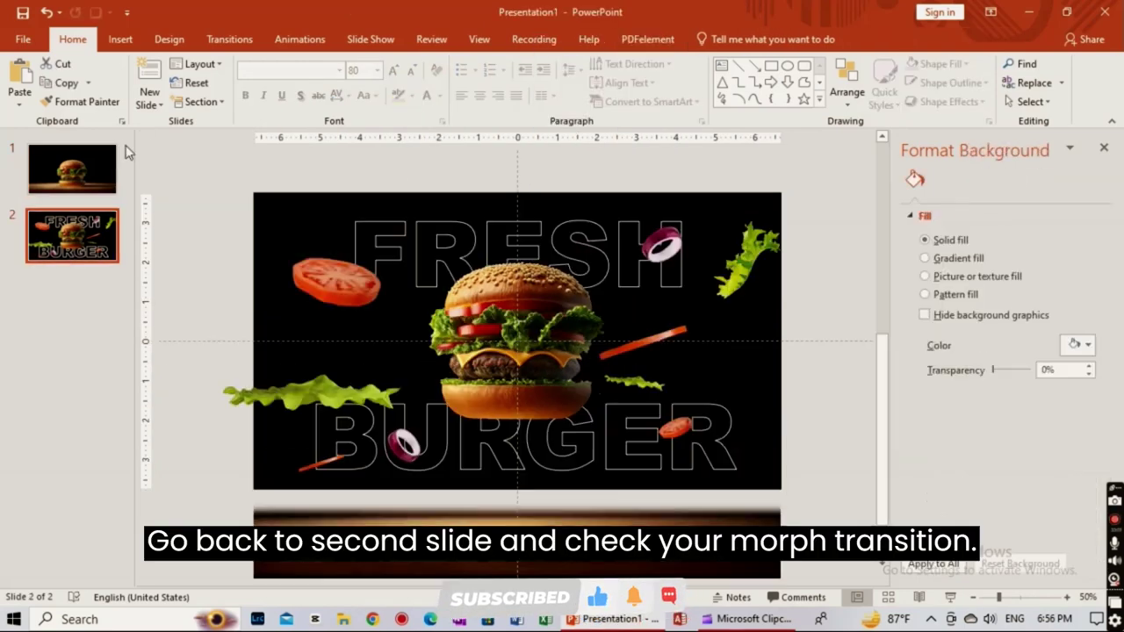
Apply the Morph transition to slides 2 and 3.
{"action": "scroll", "coordinate": [136, 77], "scroll_direction": "down", "scroll_amount": 1}
{"action": "scroll", "coordinate": [136, 77], "scroll_direction": "down", "scroll_amount": 2}
{"action": "left_click", "coordinate": [136, 78]}
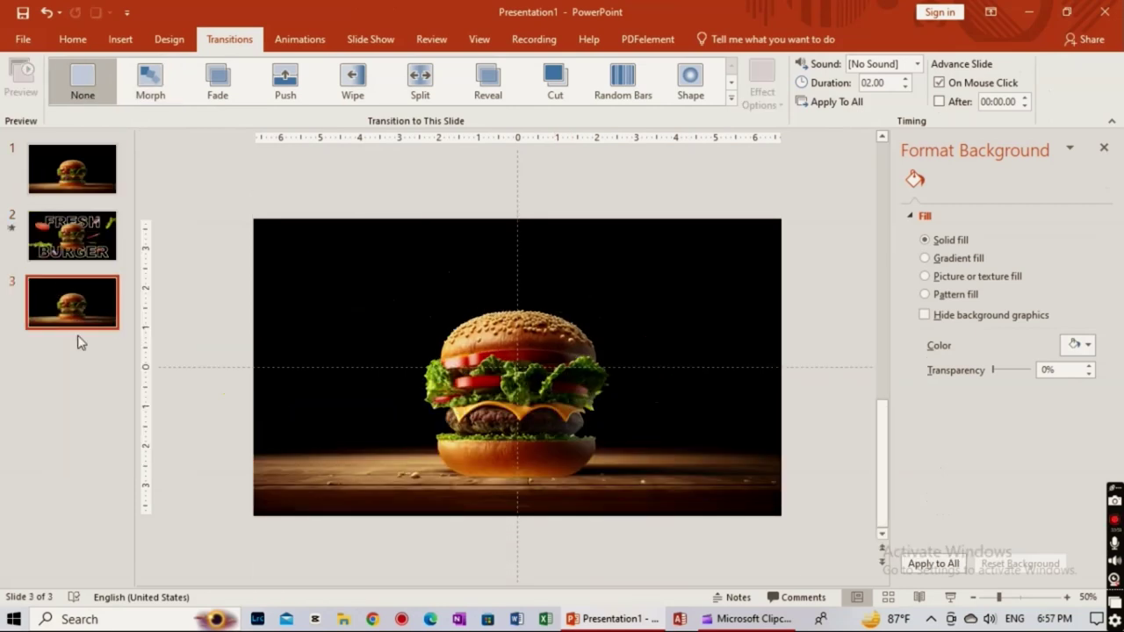
{"action": "left_click", "coordinate": [84, 250]}
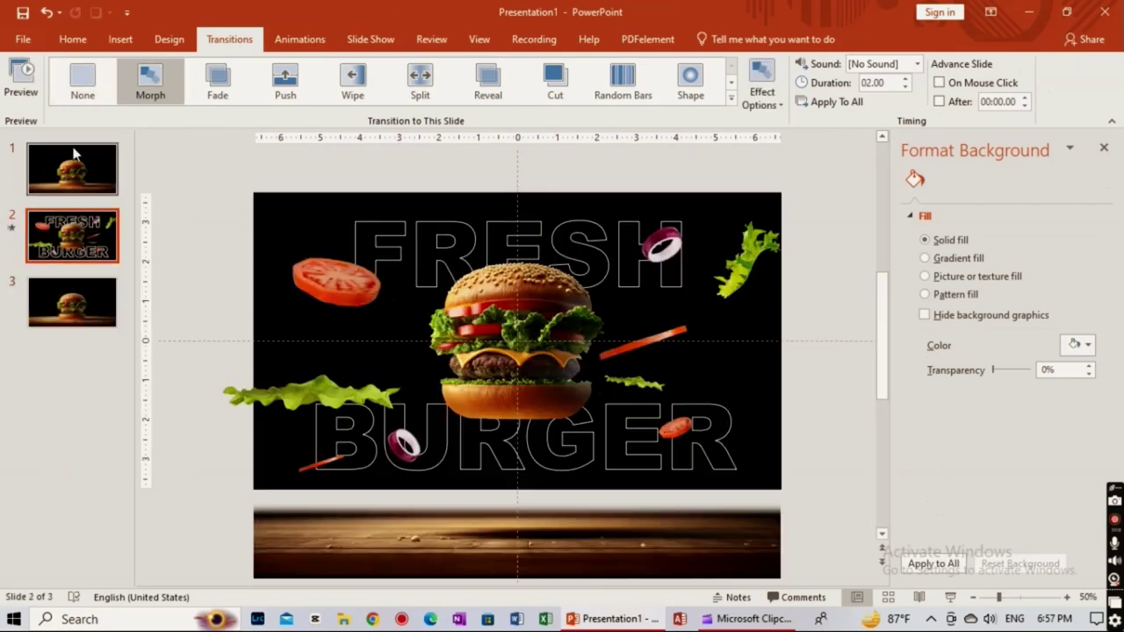
{"action": "key", "text": "Down"}
{"action": "left_click", "coordinate": [140, 99]}
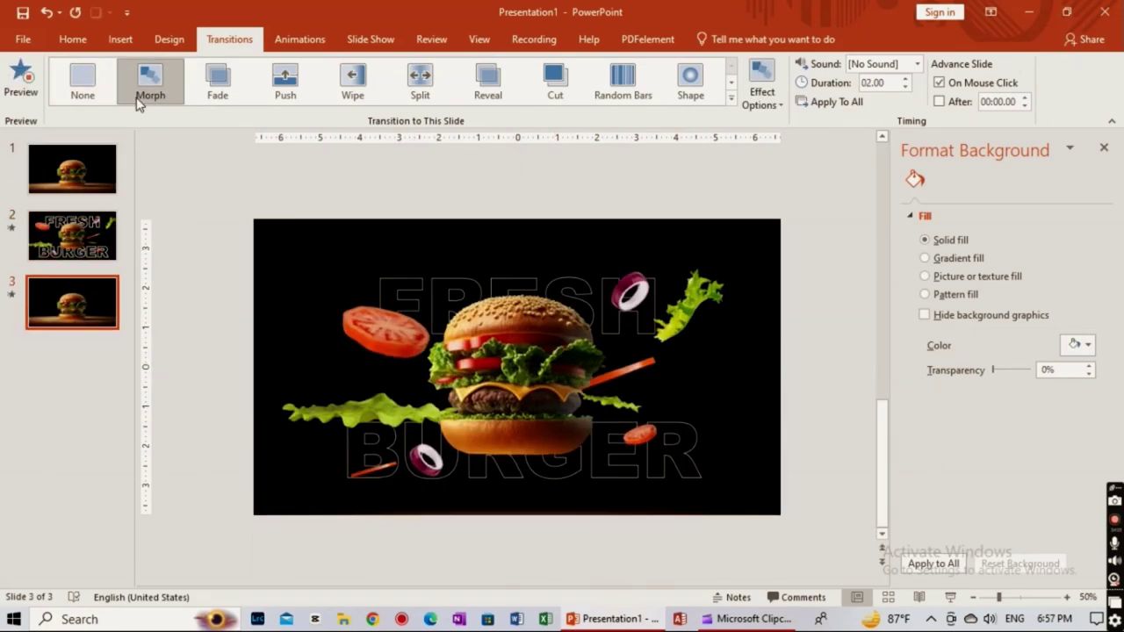